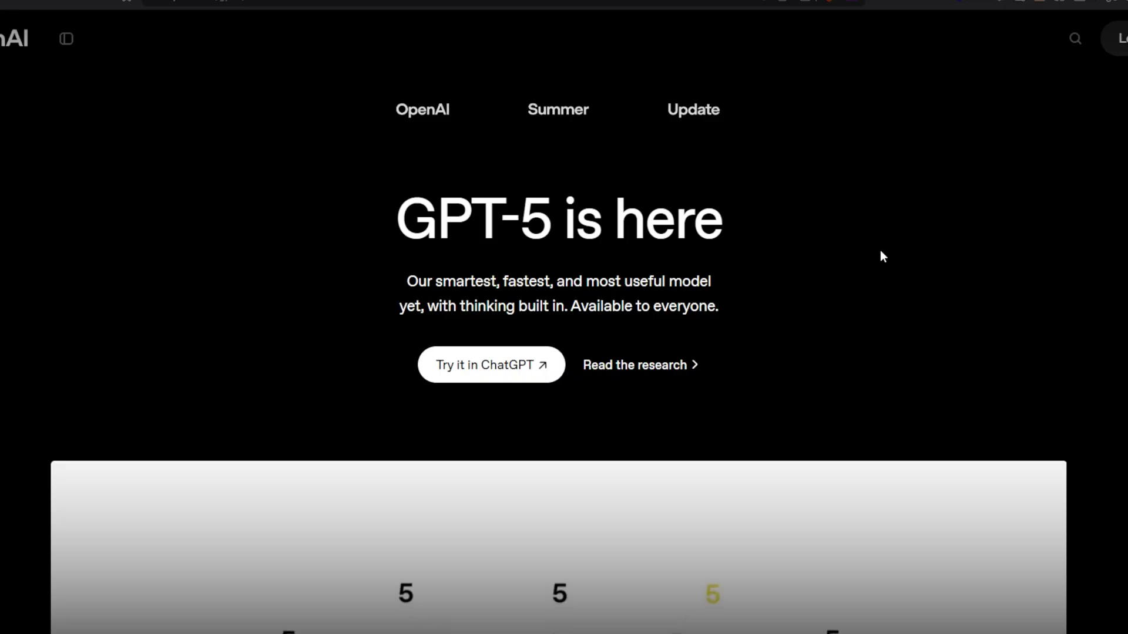
Scroll the GPT-5 announcement past the countdown to the 'Expert intelligence for everyone' section.
scroll(651, 335, down, 10)
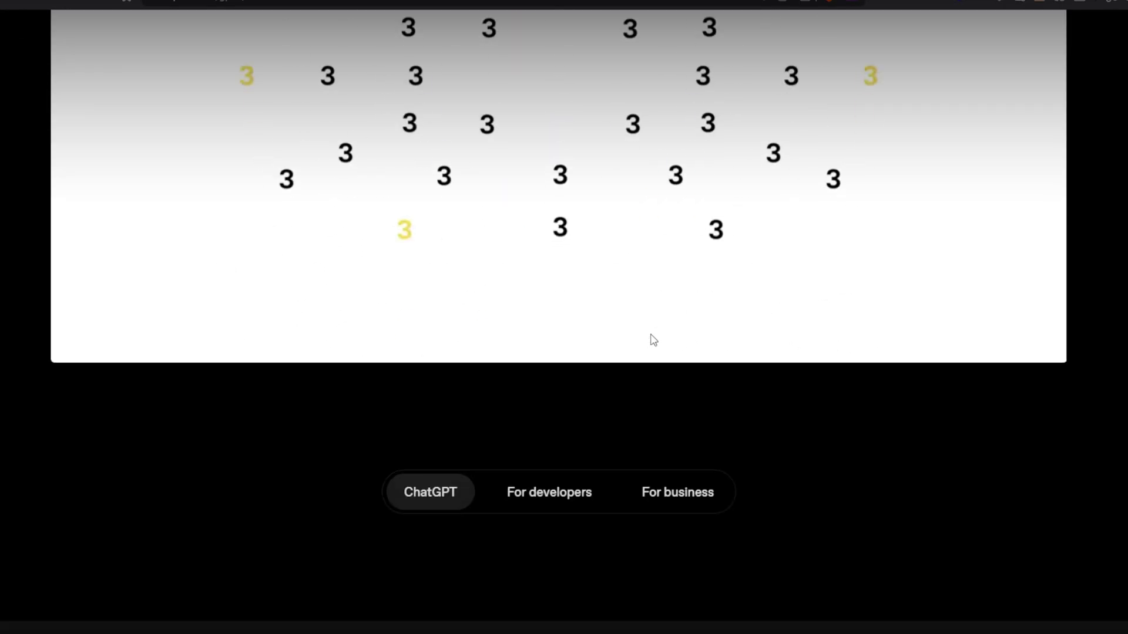
scroll(653, 340, down, 10)
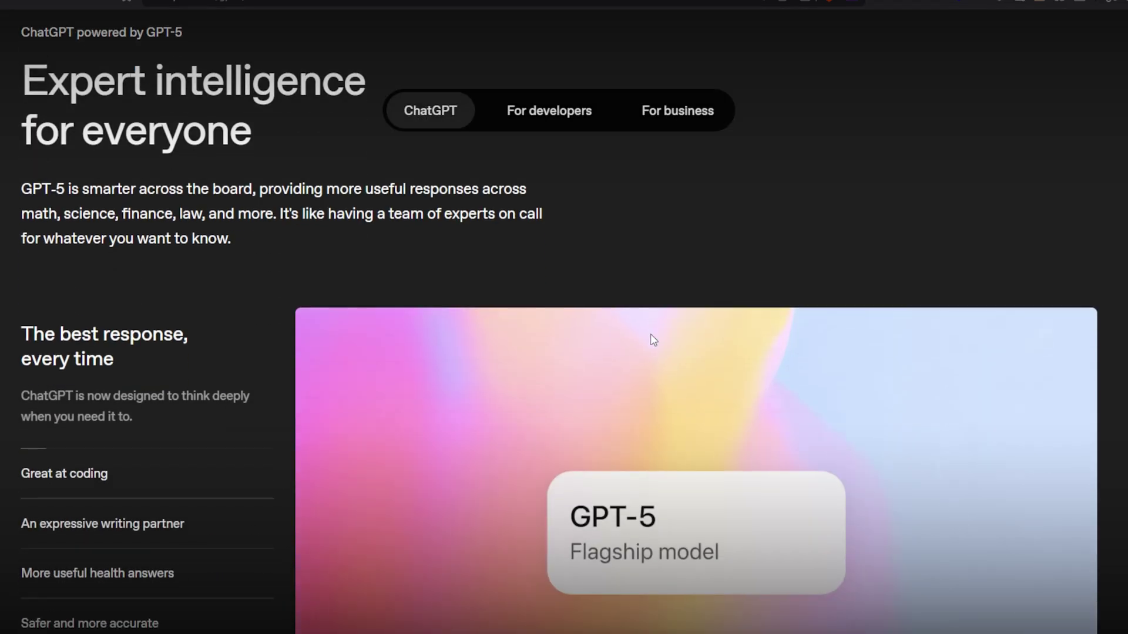
scroll(651, 335, down, 5)
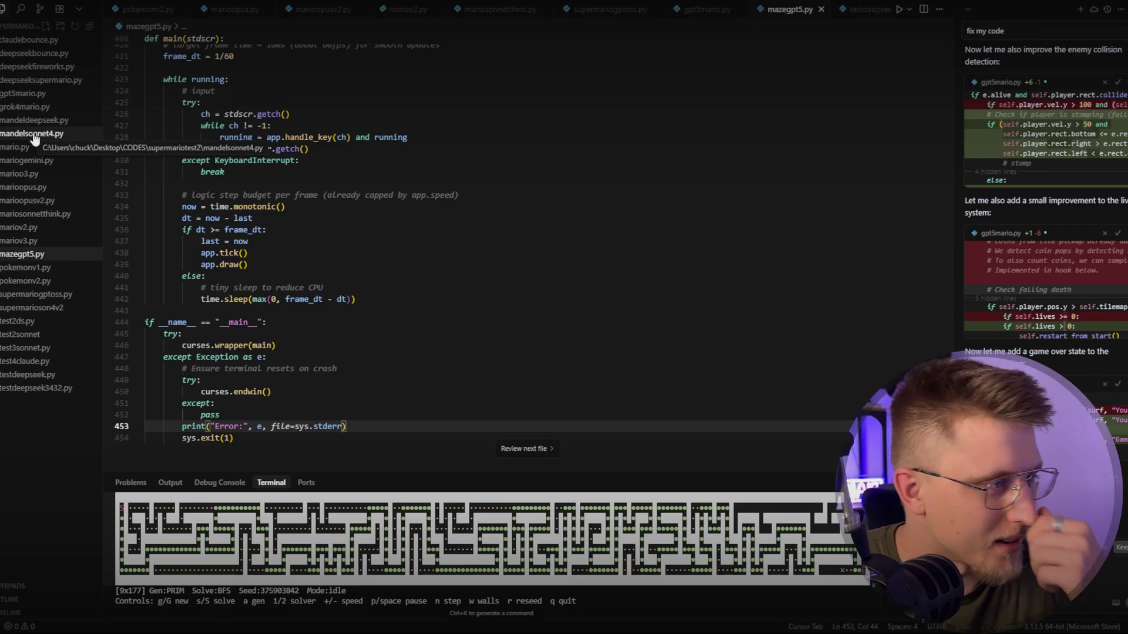
Show gpt5mario.py from line 1 to review its config, then return to the browser chat.
click(46, 94)
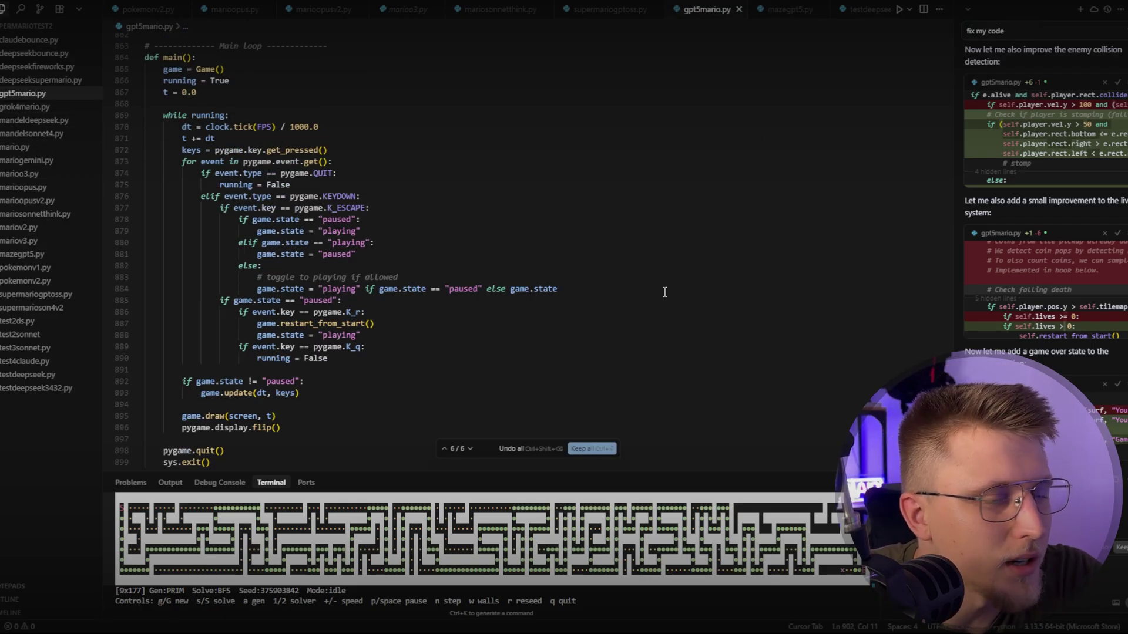
scroll(438, 110, up, 20)
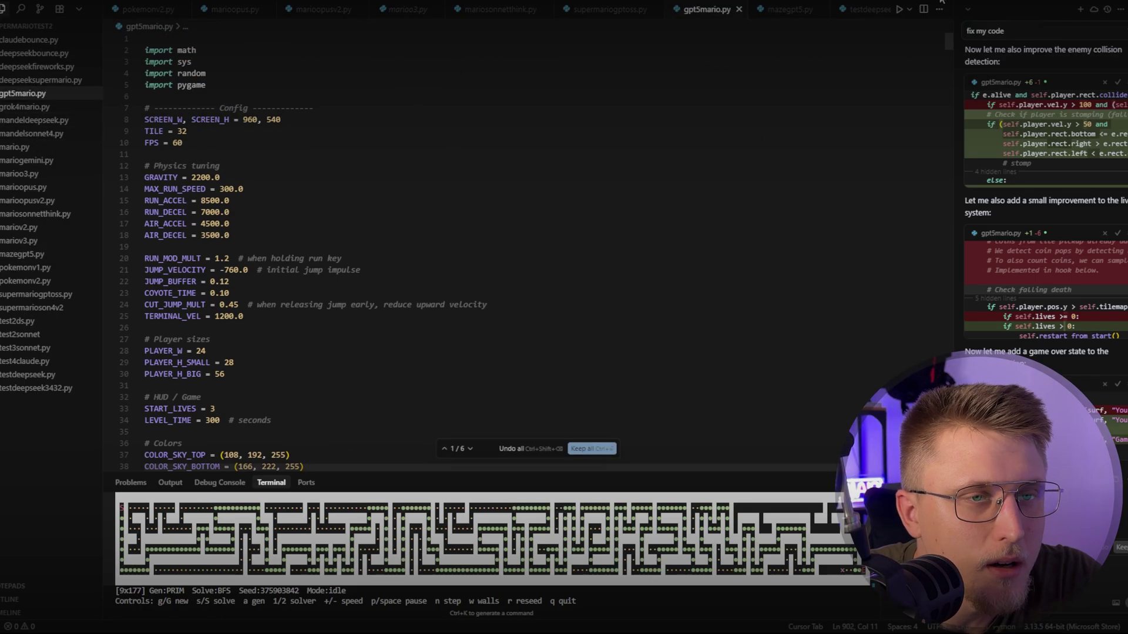
click(266, 620)
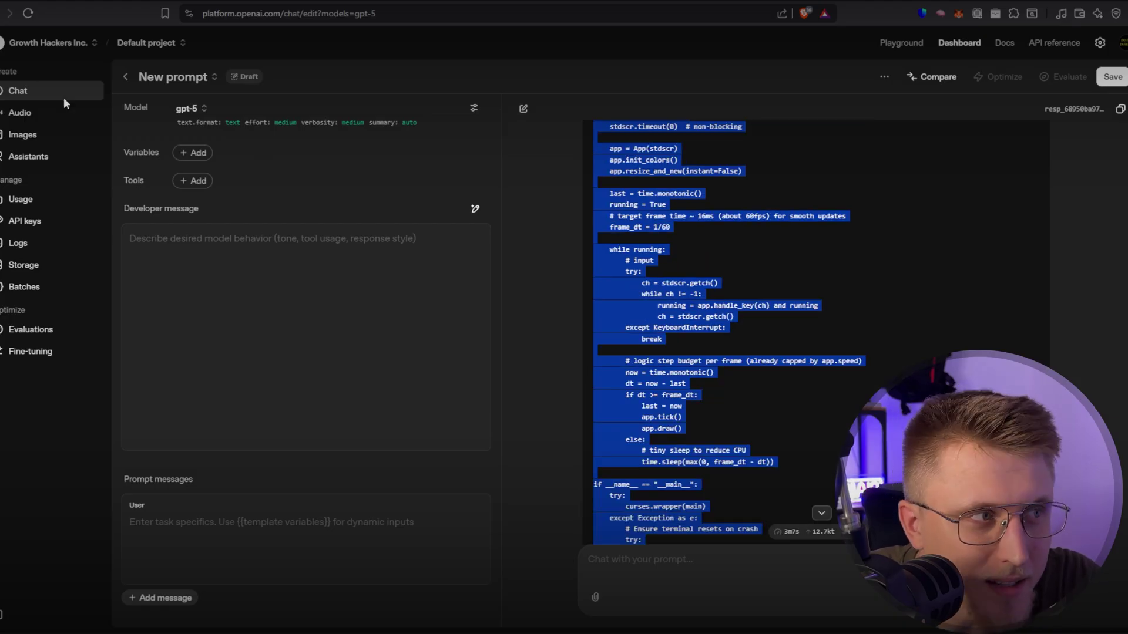
click(185, 108)
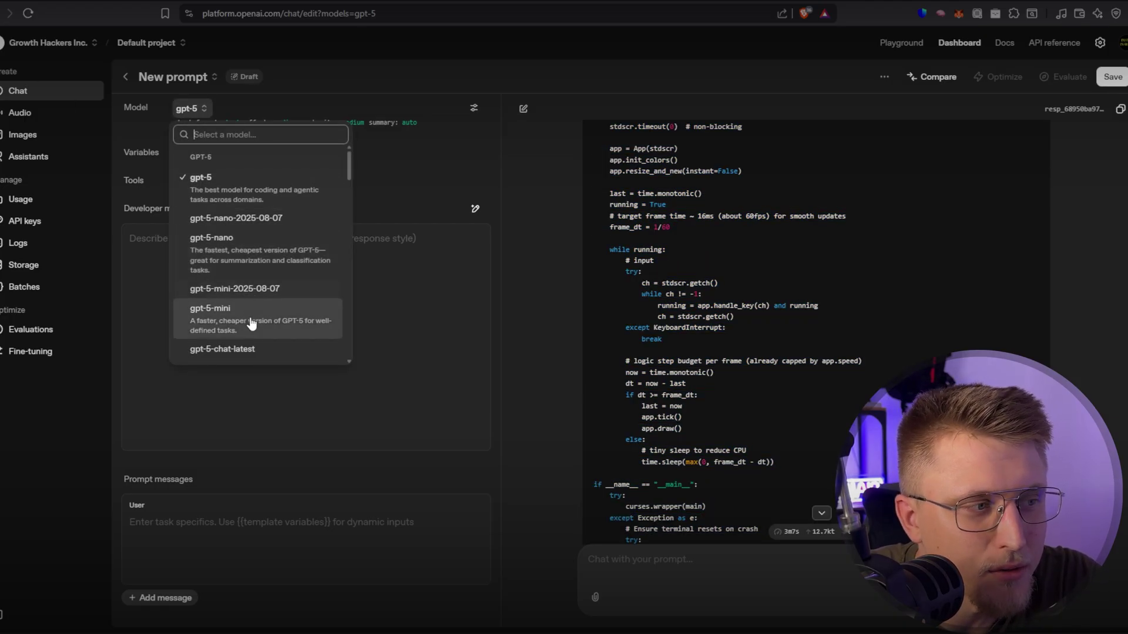
scroll(238, 237, down, 2)
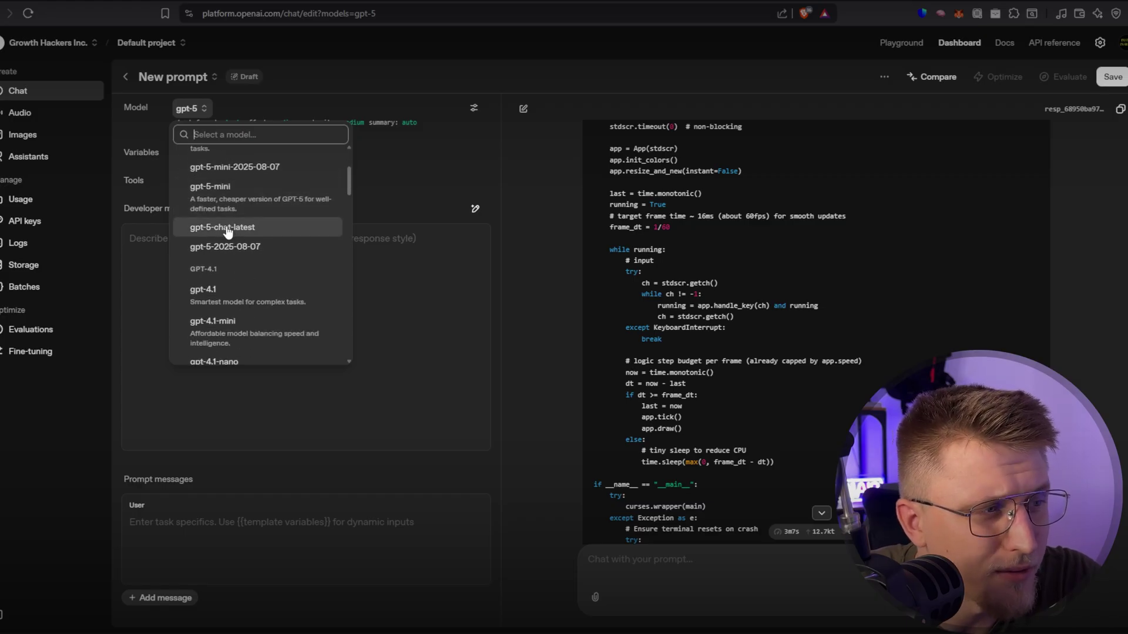
click(718, 341)
scroll(718, 342, down, 4)
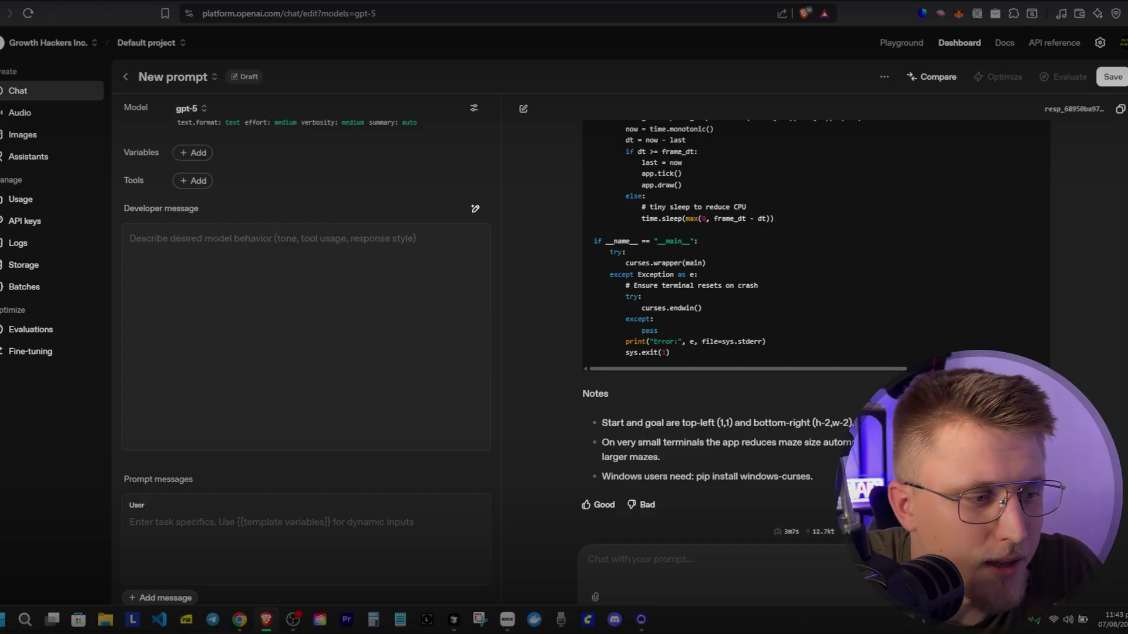
scroll(717, 342, up, 5)
scroll(722, 413, down, 5)
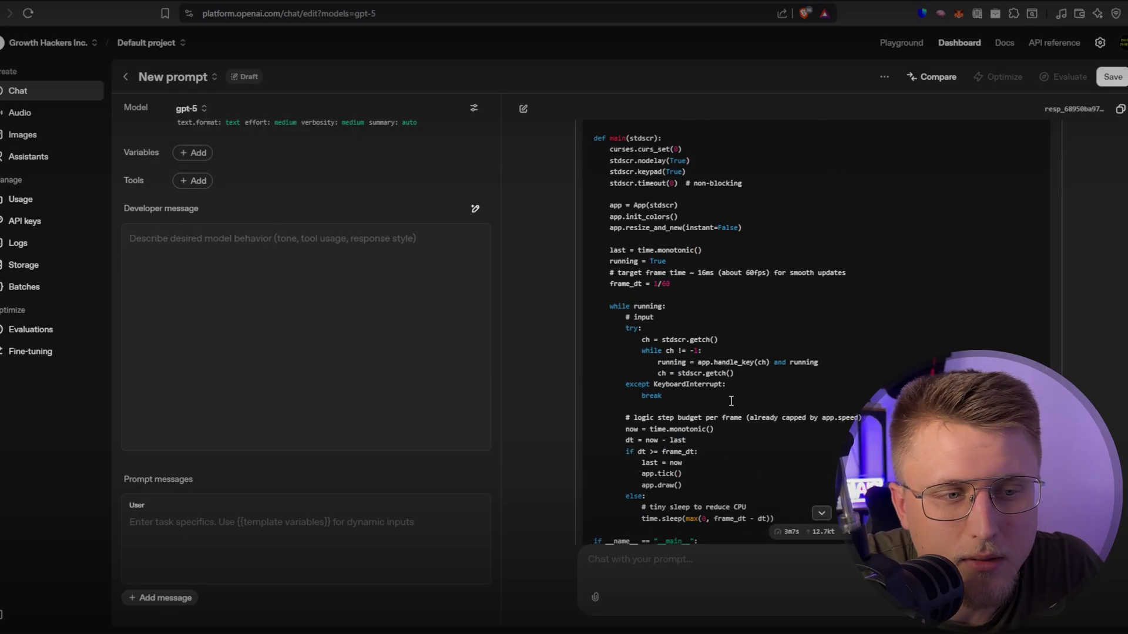
scroll(722, 413, up, 5)
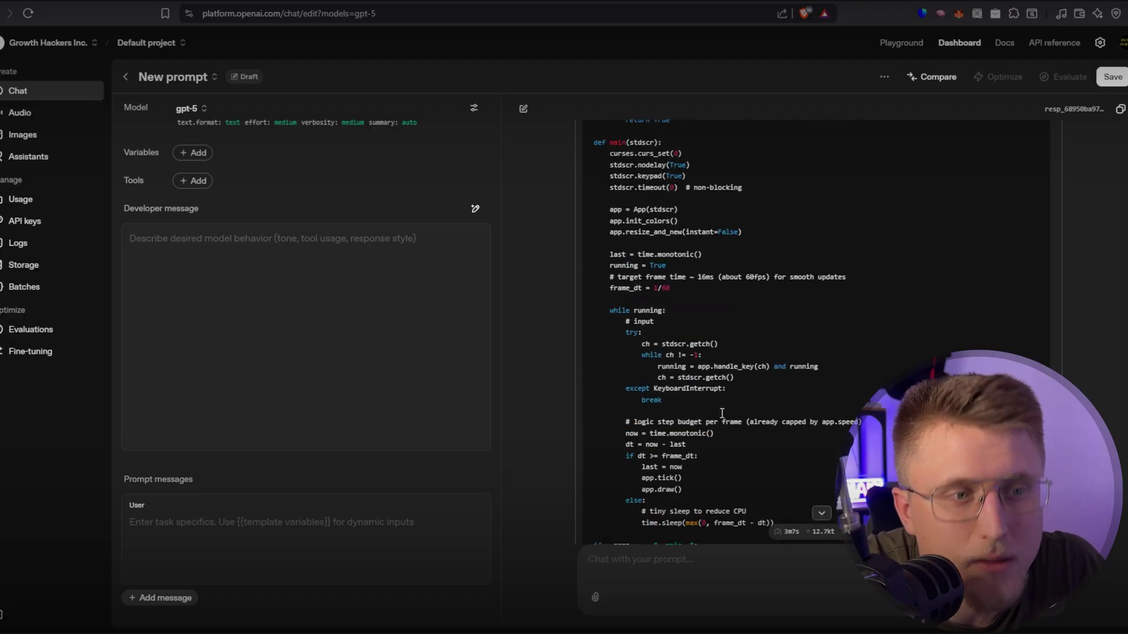
mouse_move(456, 631)
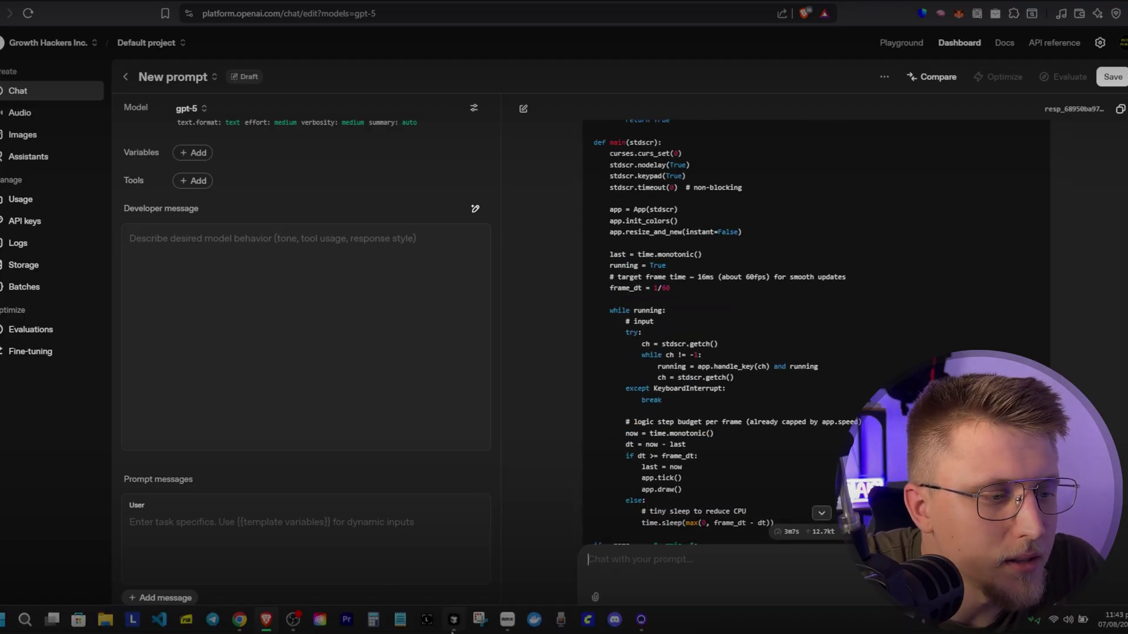
Return to the running PyMario-ish game and jump for the first coin.
click(454, 620)
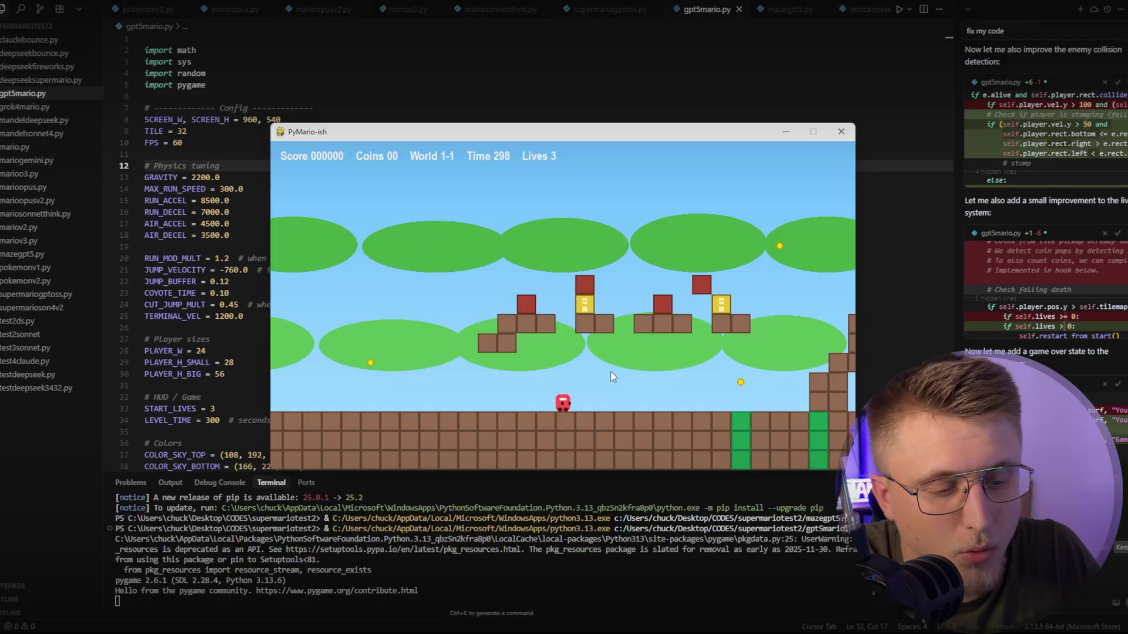
key(Left)
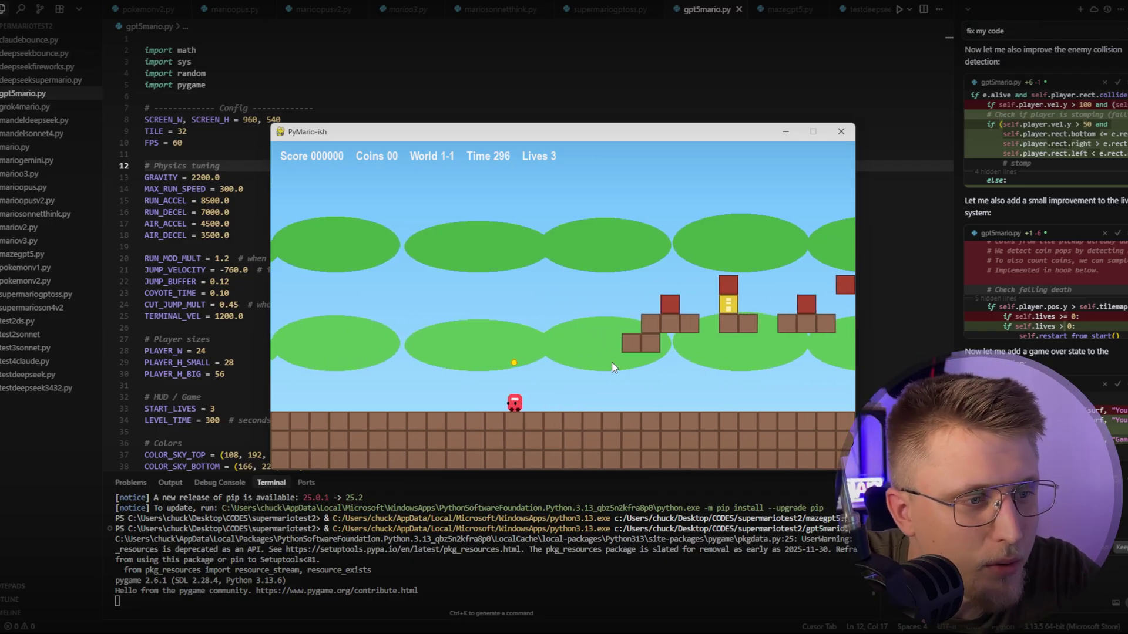
key(Right)
key(space)
key(Left)
key(space)
Run right up the brick steps, collecting a coin and reaching the red block.
key(space)
key(Right)
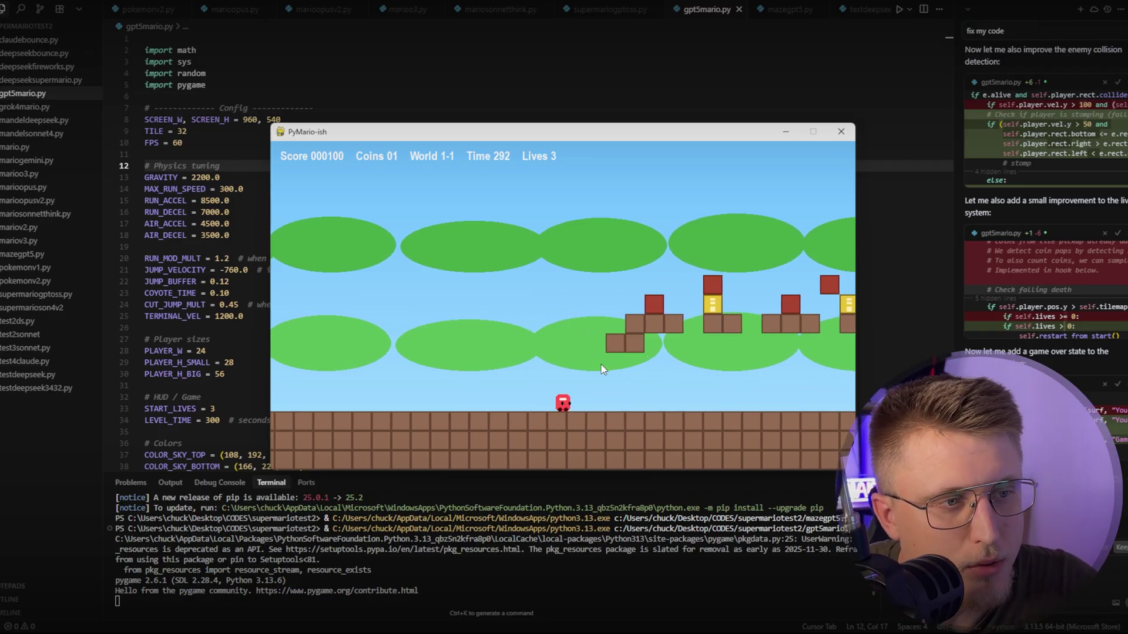
key(Right)
key(space)
key(space)
key(Right)
key(space)
key(space)
key(Right)
key(space)
key(Right)
key(space)
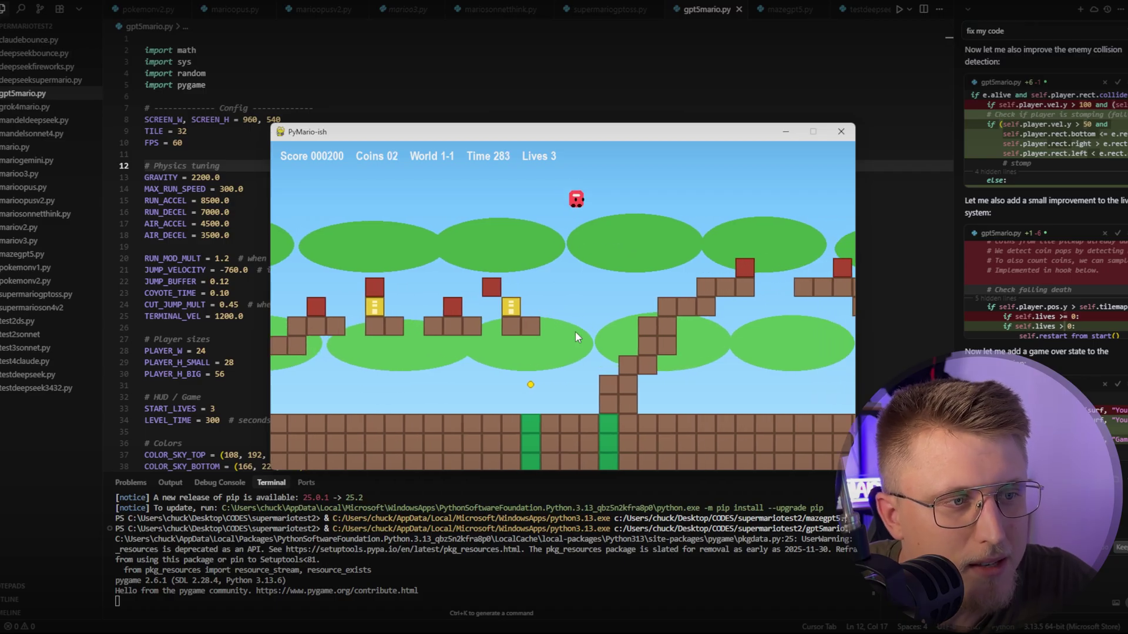
key(space)
key(Right)
key(space)
key(Right)
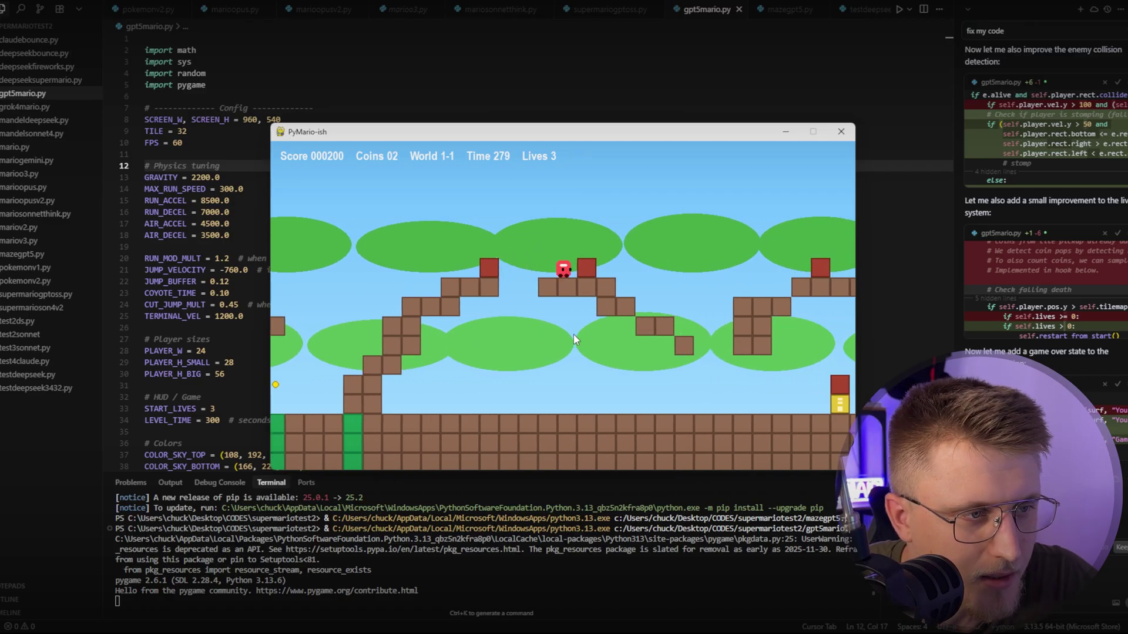
key(space)
key(Right)
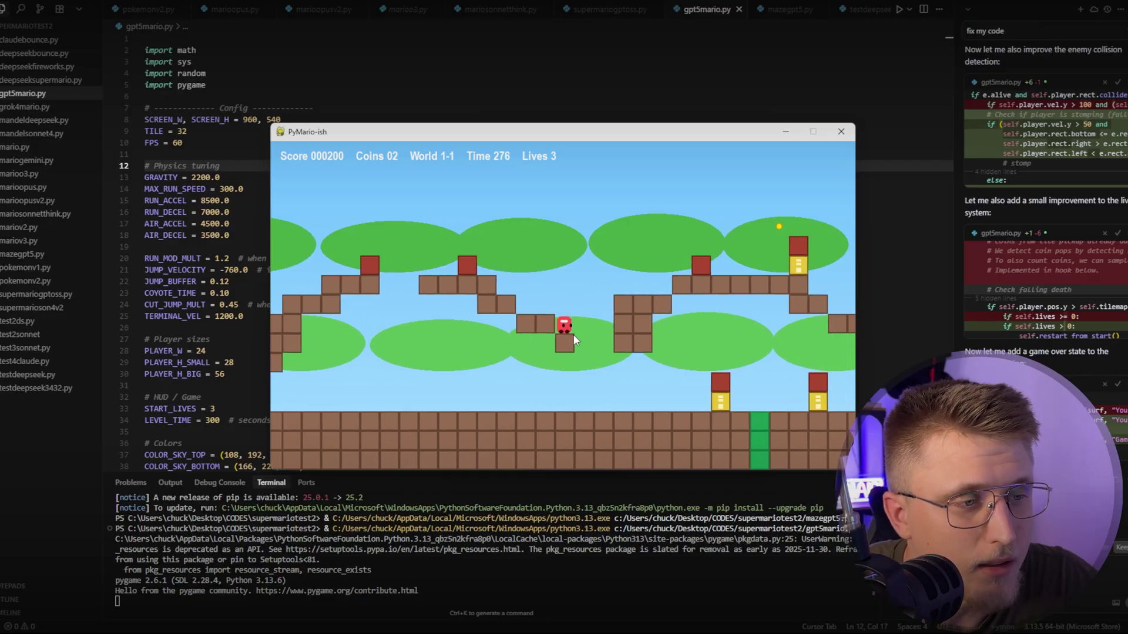
key(space)
Collect more coins from blocks and platforms, continuing right through World 1-1.
key(Left)
key(space)
key(Right)
key(space)
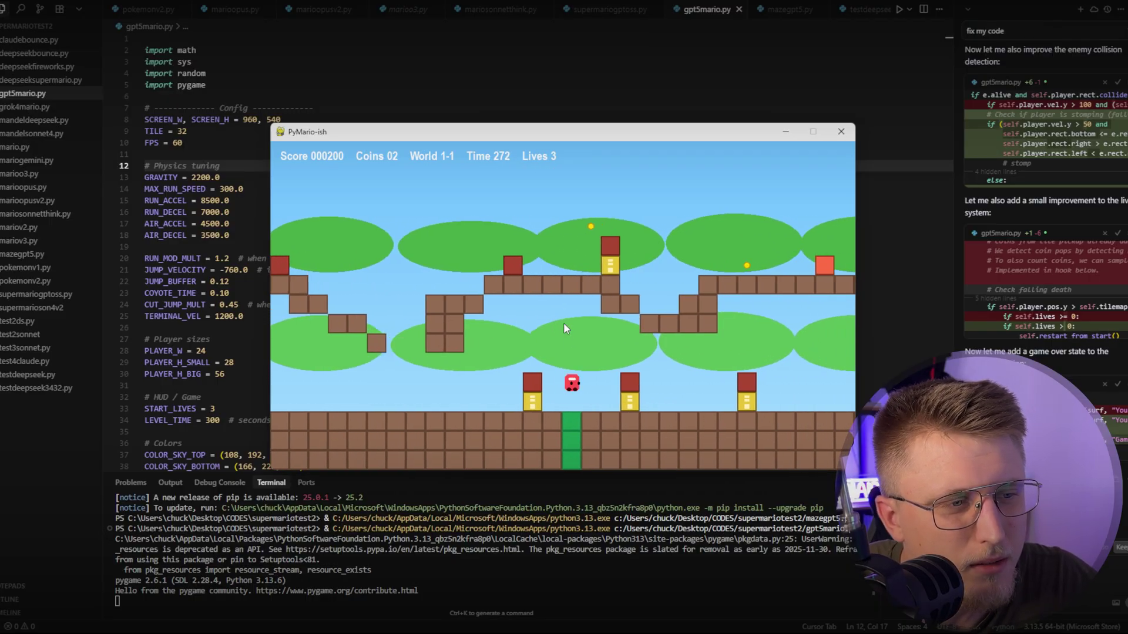
key(Left)
key(space)
key(Right)
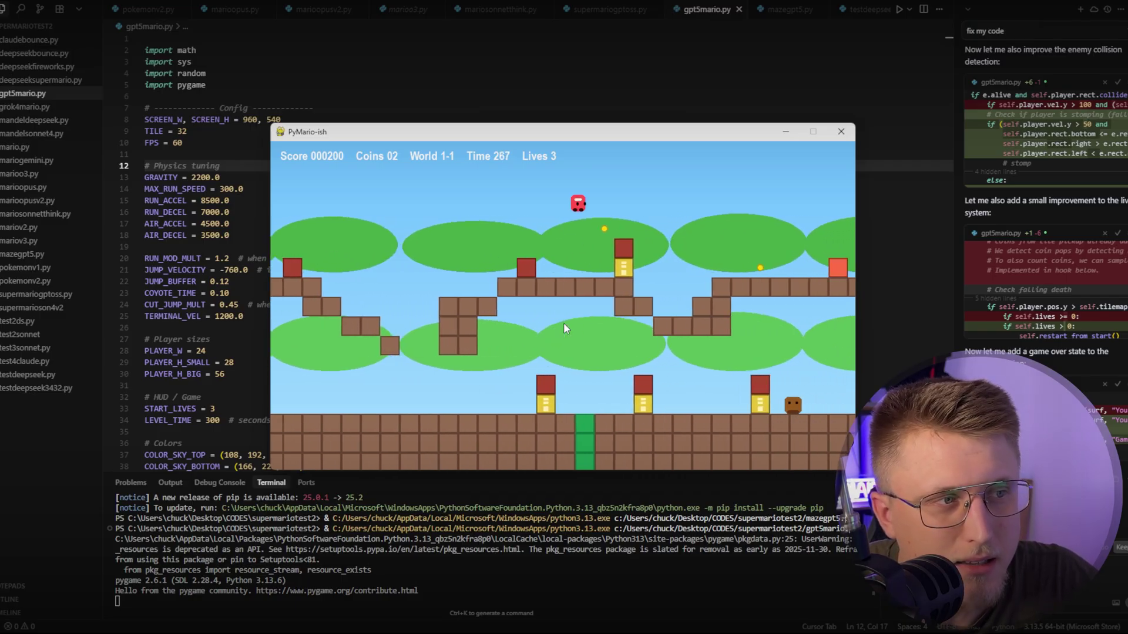
key(space)
key(Right)
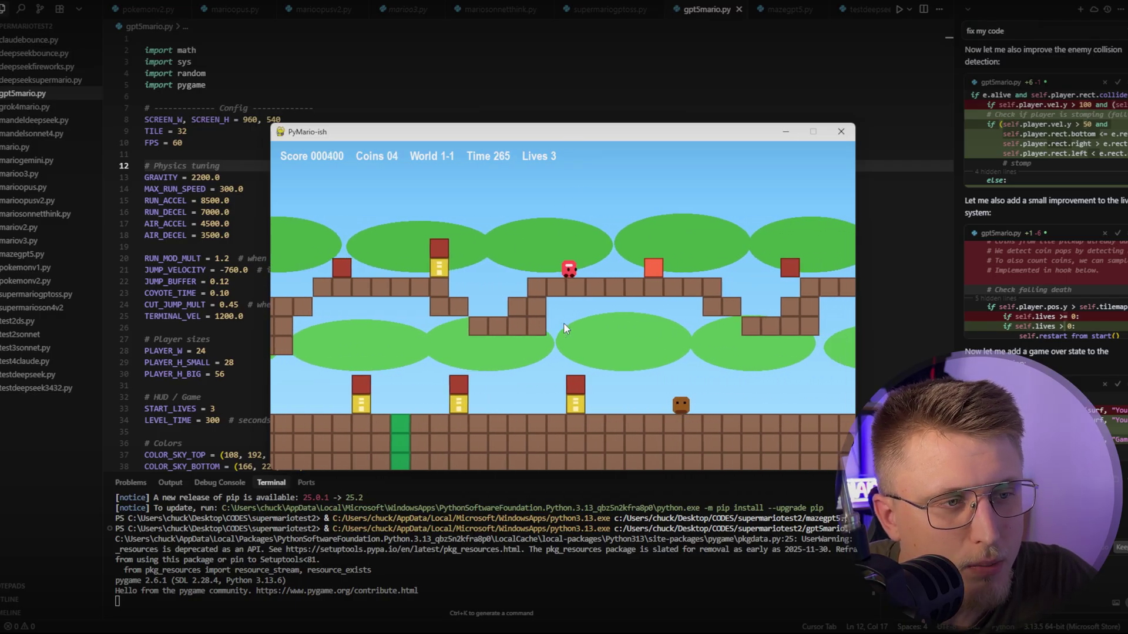
key(space)
key(Right)
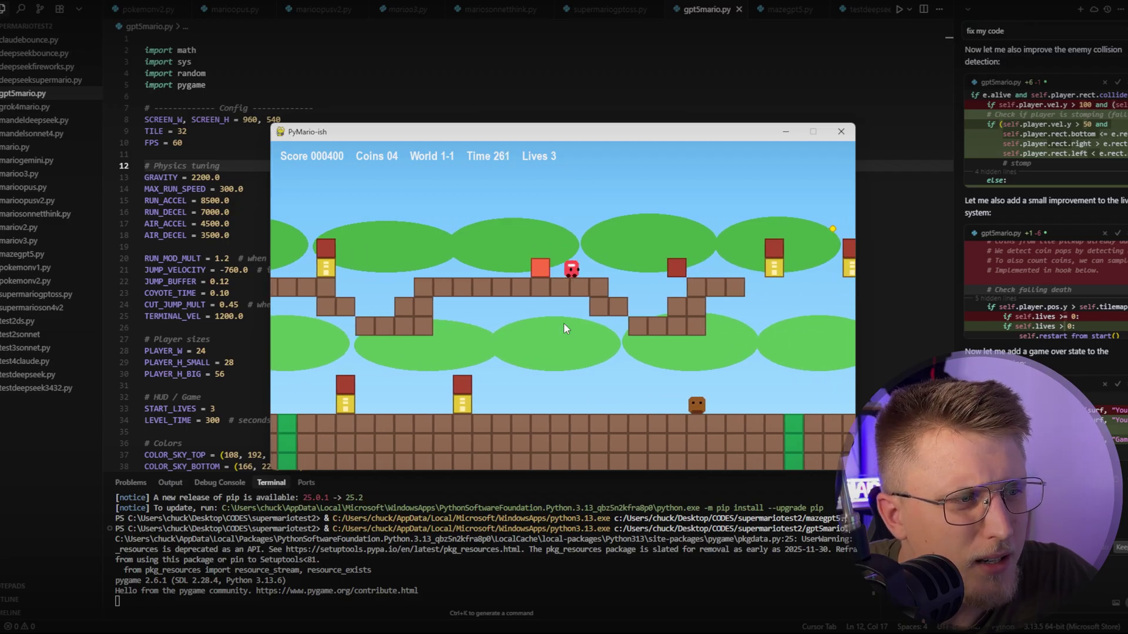
key(space)
key(Right)
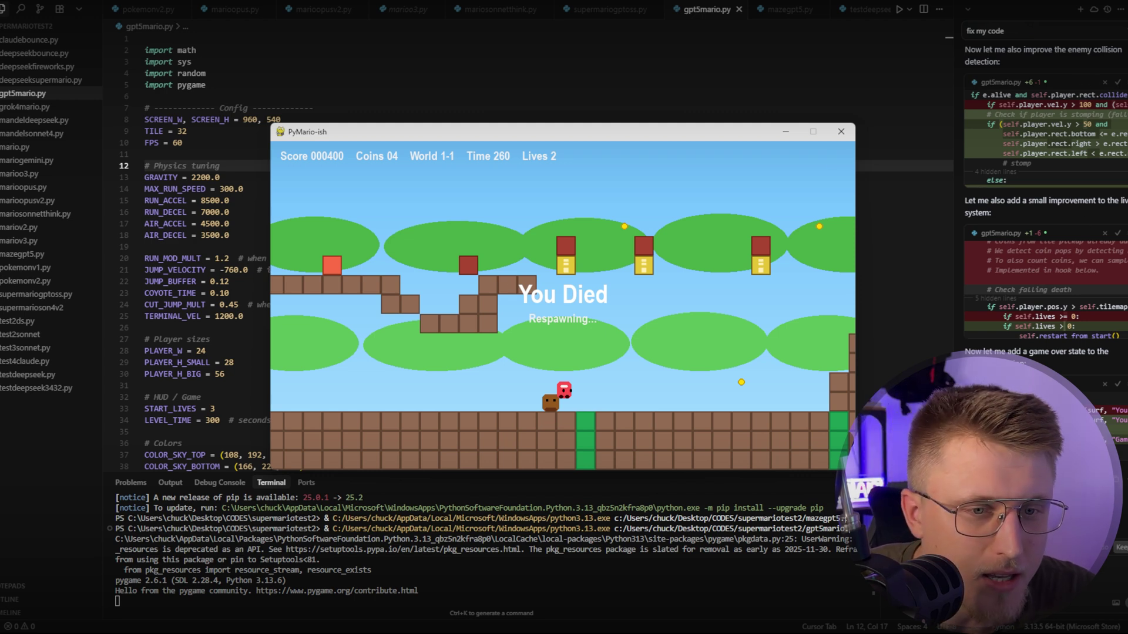
Scroll through the Cursor chat's diff blocks to read the Mario game fix notes.
scroll(1045, 176, up, 3)
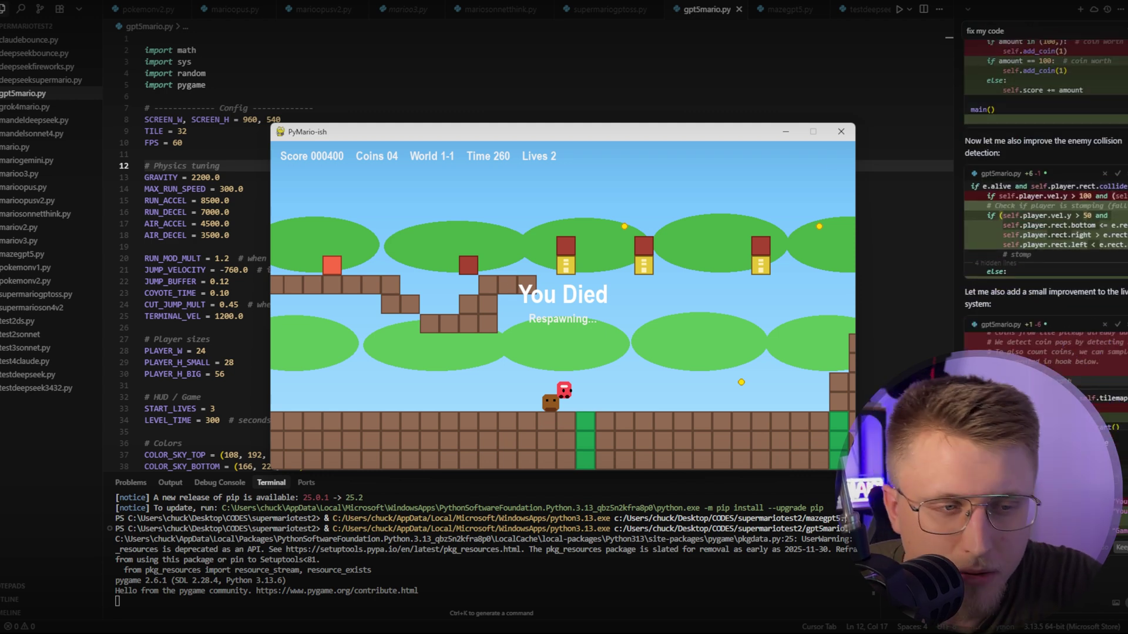
scroll(1045, 235, up, 10)
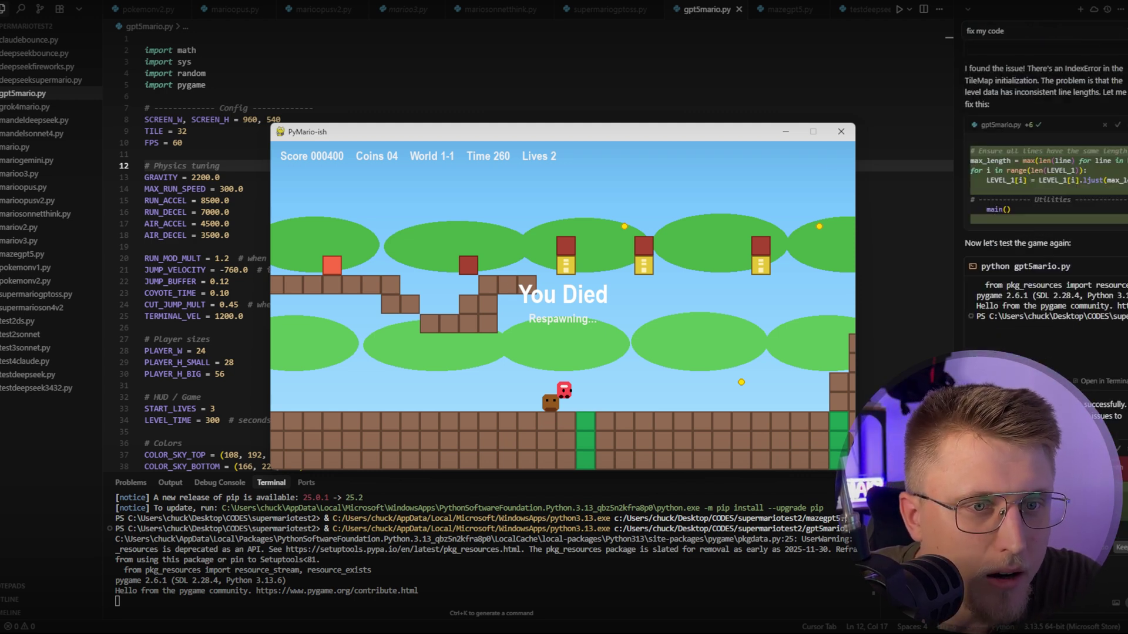
scroll(1045, 234, down, 4)
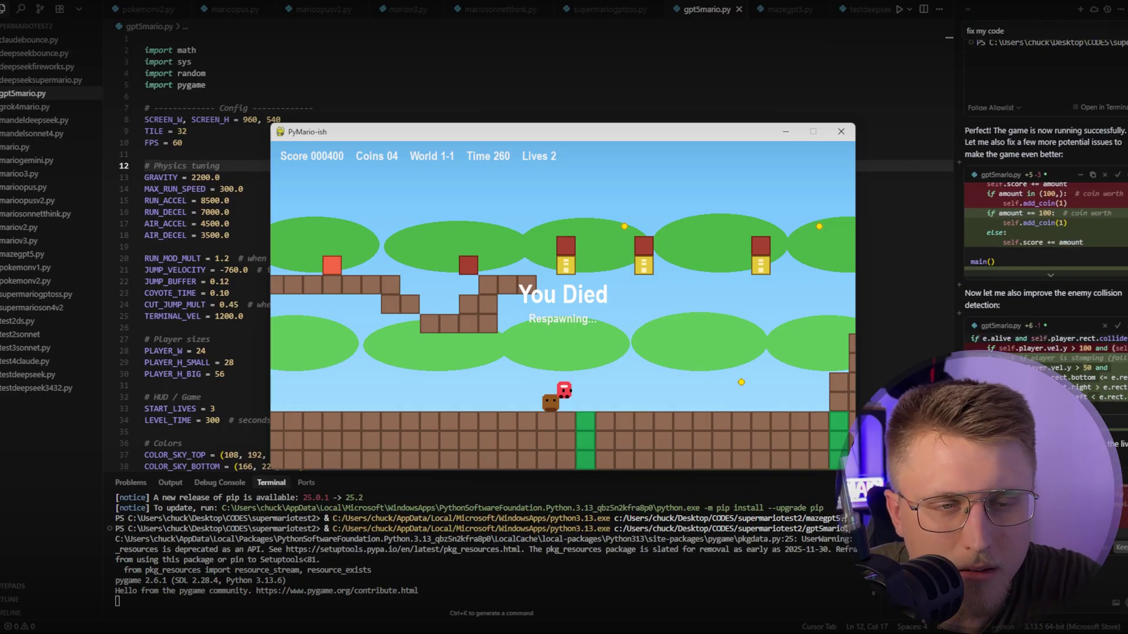
scroll(1046, 235, down, 8)
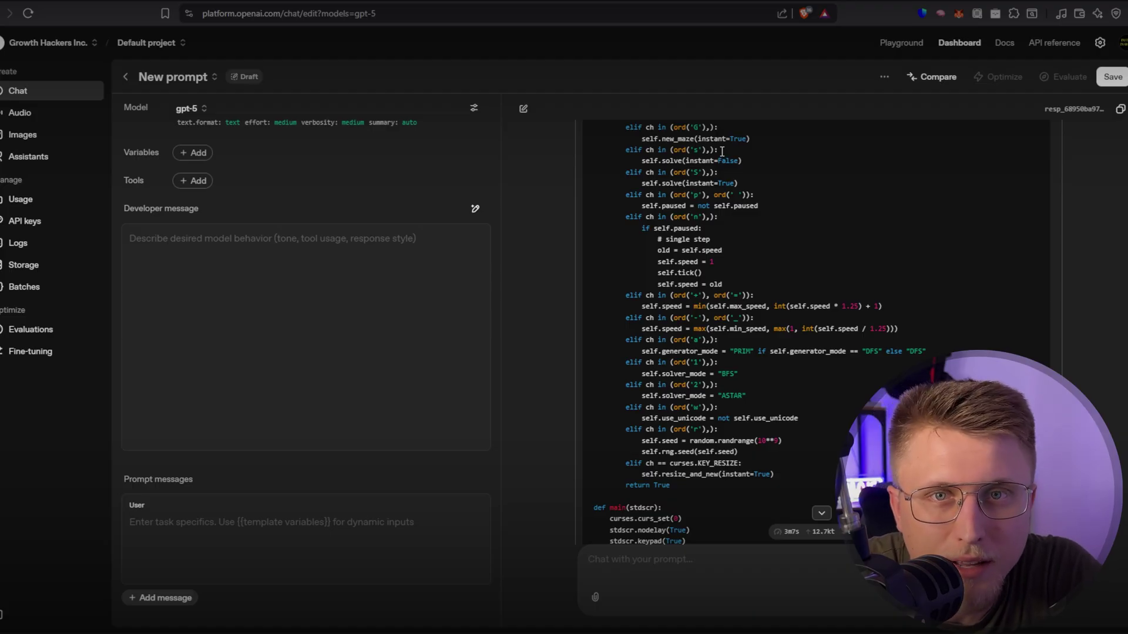
Switch to the W3Schools Tryit tab showing the Ever After Events wedding page.
key(ctrl+Tab)
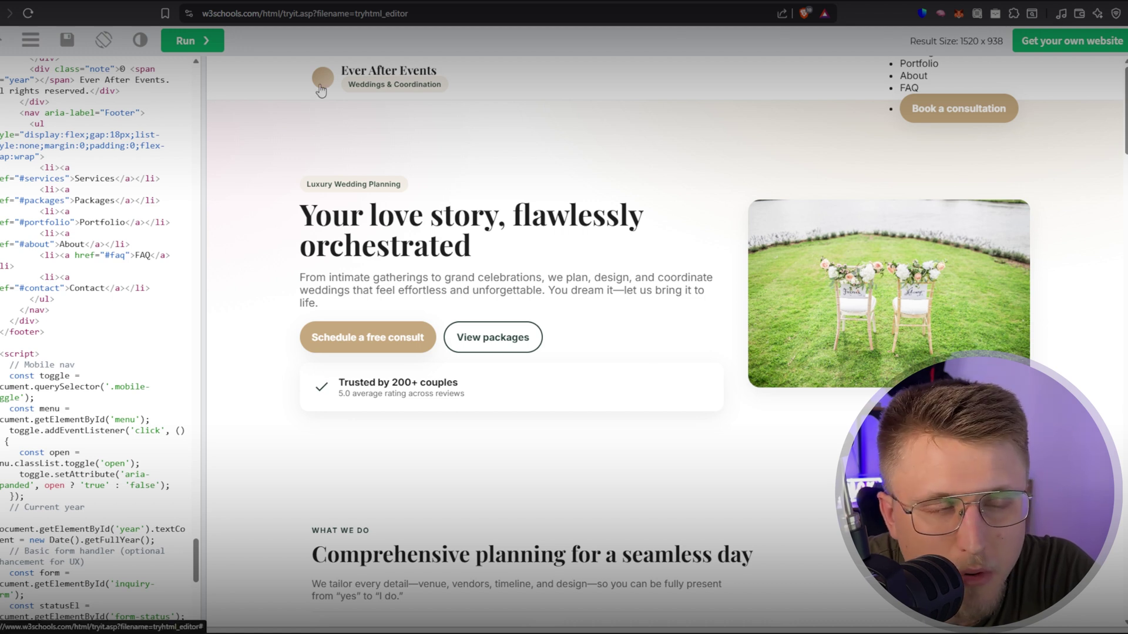
scroll(525, 303, down, 4)
scroll(525, 302, up, 4)
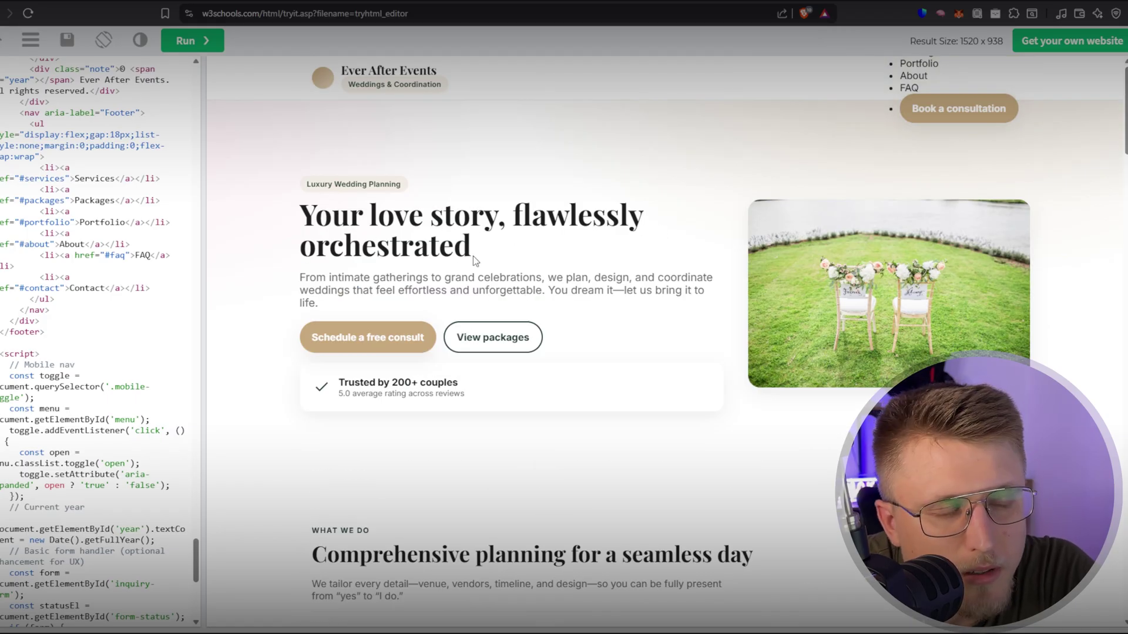
scroll(516, 311, down, 2)
scroll(517, 313, up, 2)
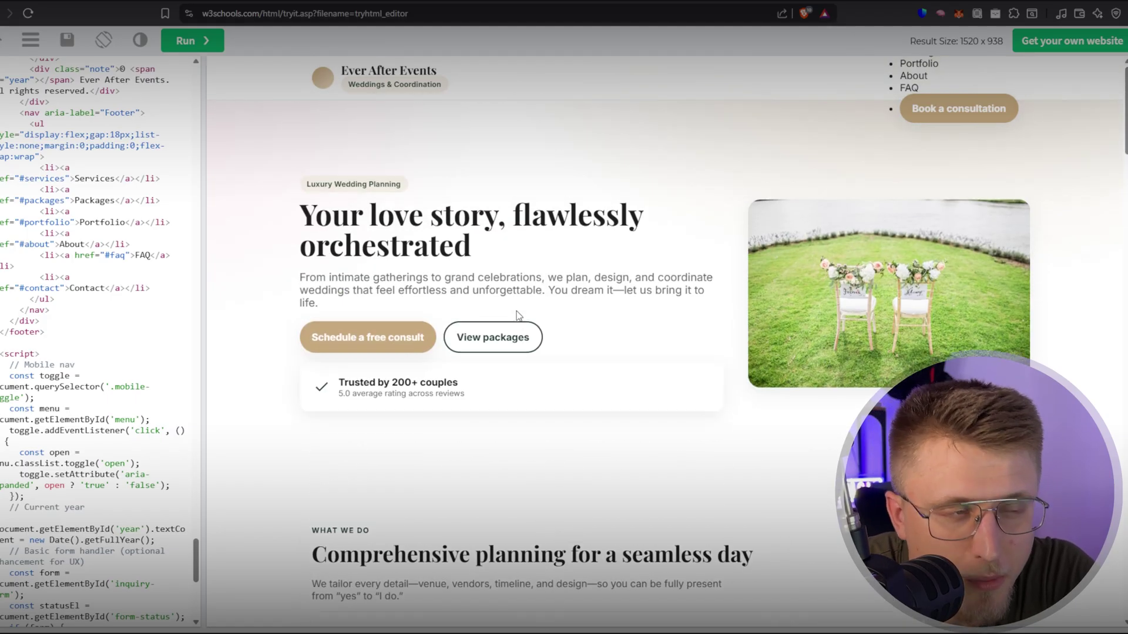
scroll(511, 259, down, 3)
scroll(272, 171, up, 3)
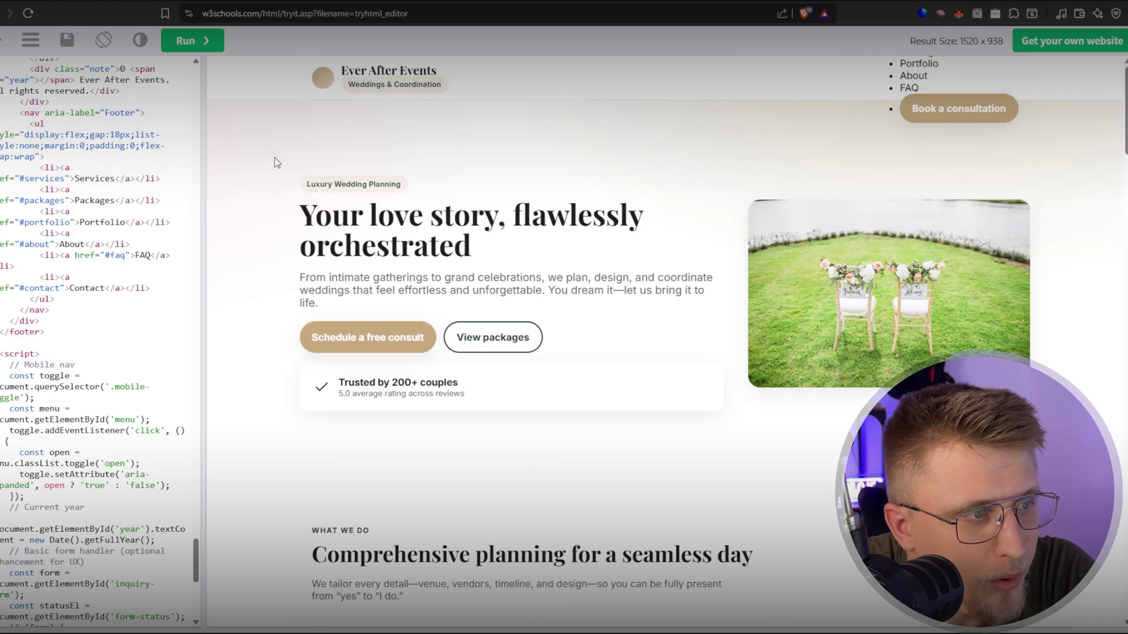
scroll(587, 311, down, 3)
scroll(629, 331, up, 3)
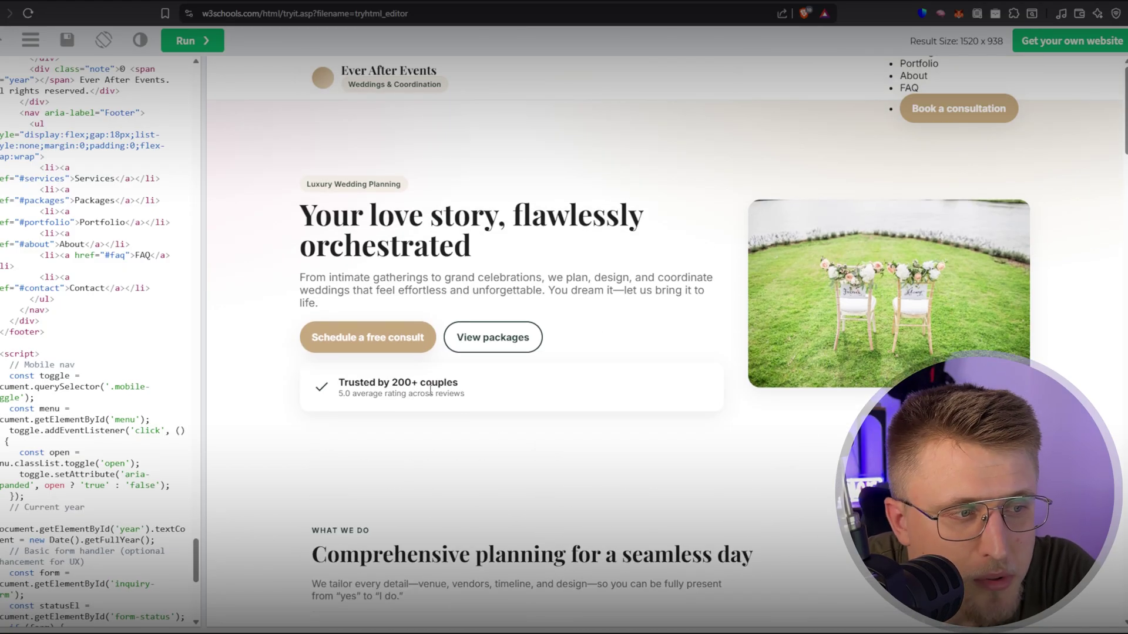
scroll(417, 329, down, 1)
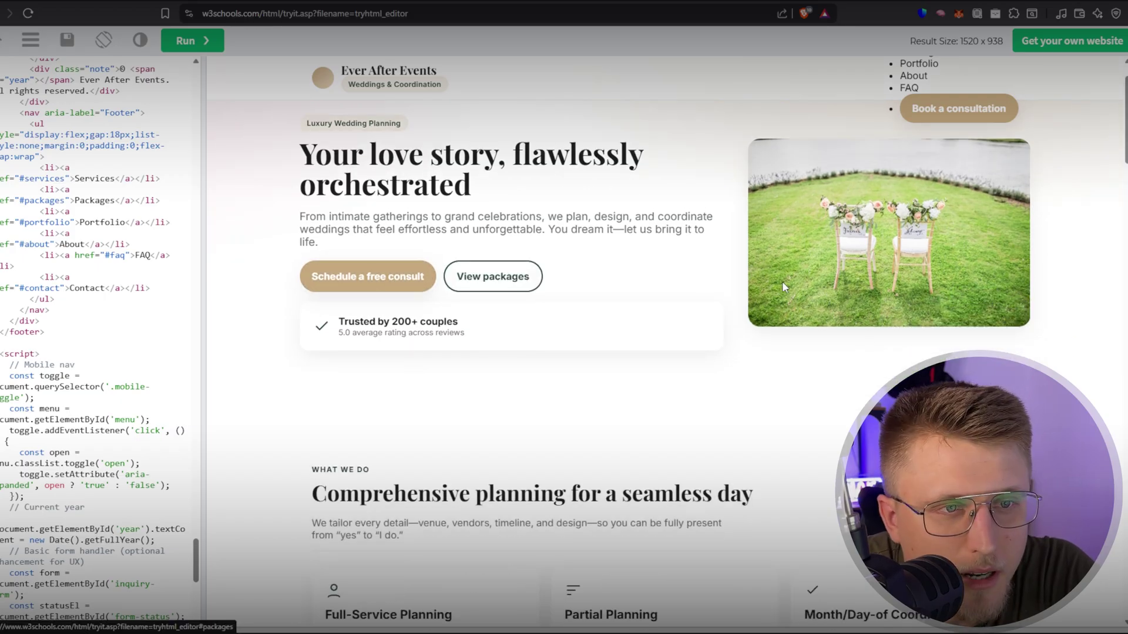
scroll(790, 280, down, 3)
scroll(790, 279, up, 4)
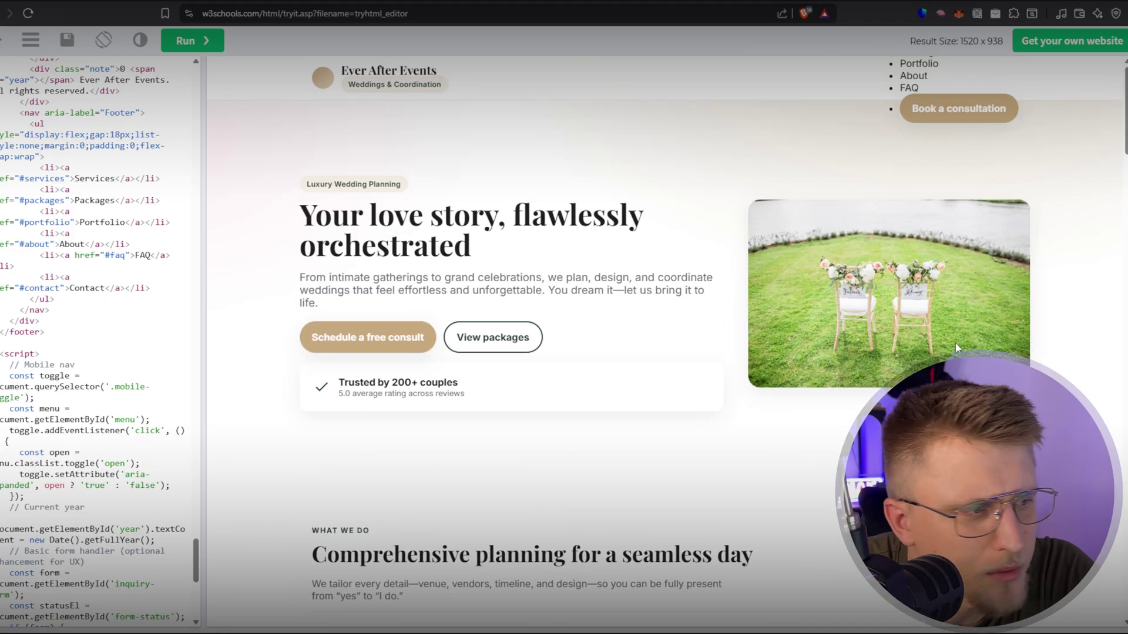
scroll(955, 345, down, 3)
scroll(946, 338, up, 3)
scroll(891, 303, down, 3)
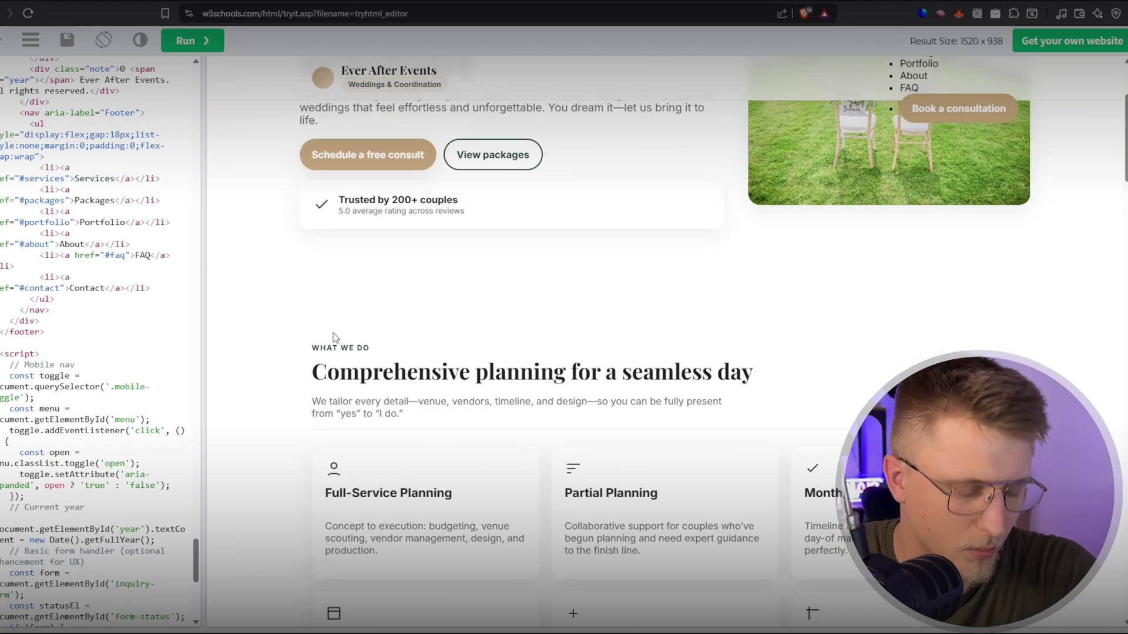
Scroll up and down through the Ever After Events wedding site's sections in the preview.
scroll(337, 352, down, 2)
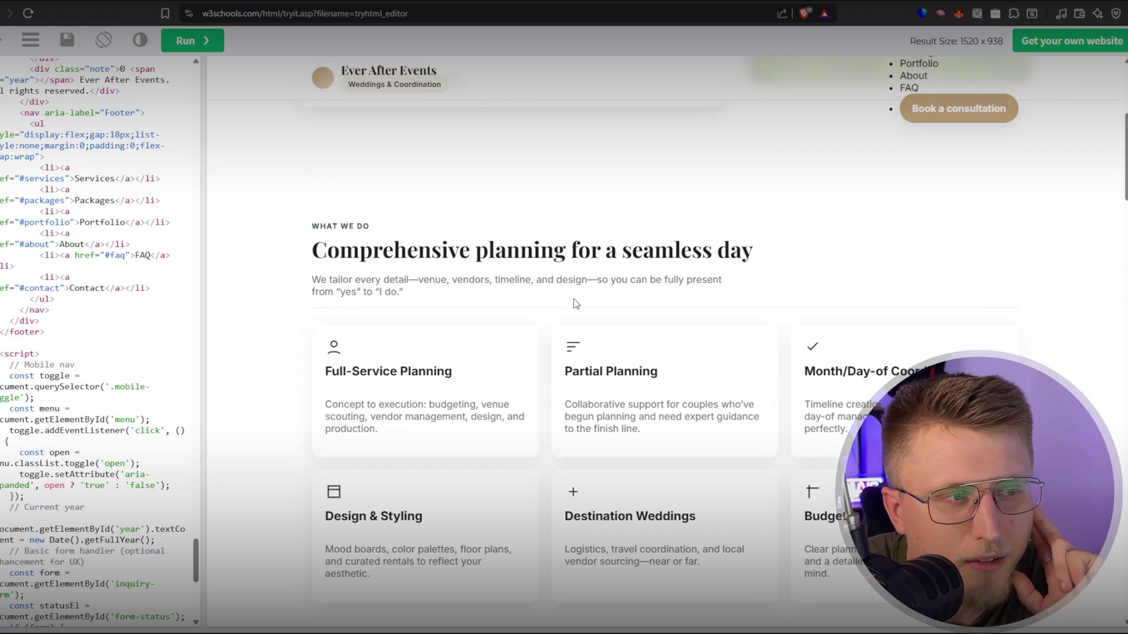
scroll(479, 303, down, 2)
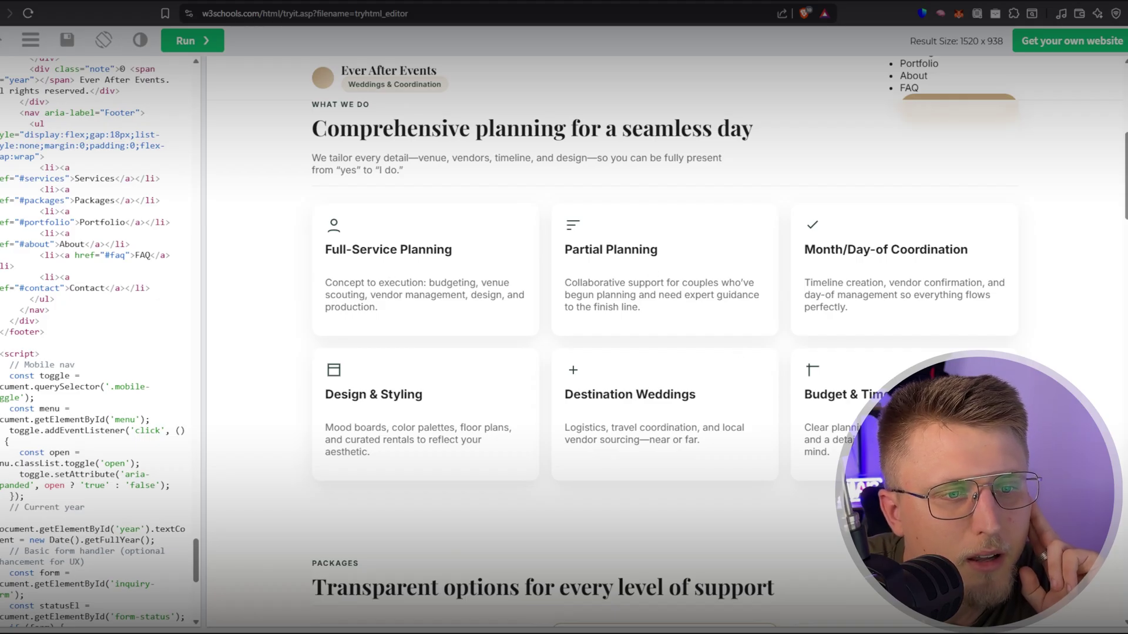
scroll(553, 399, down, 7)
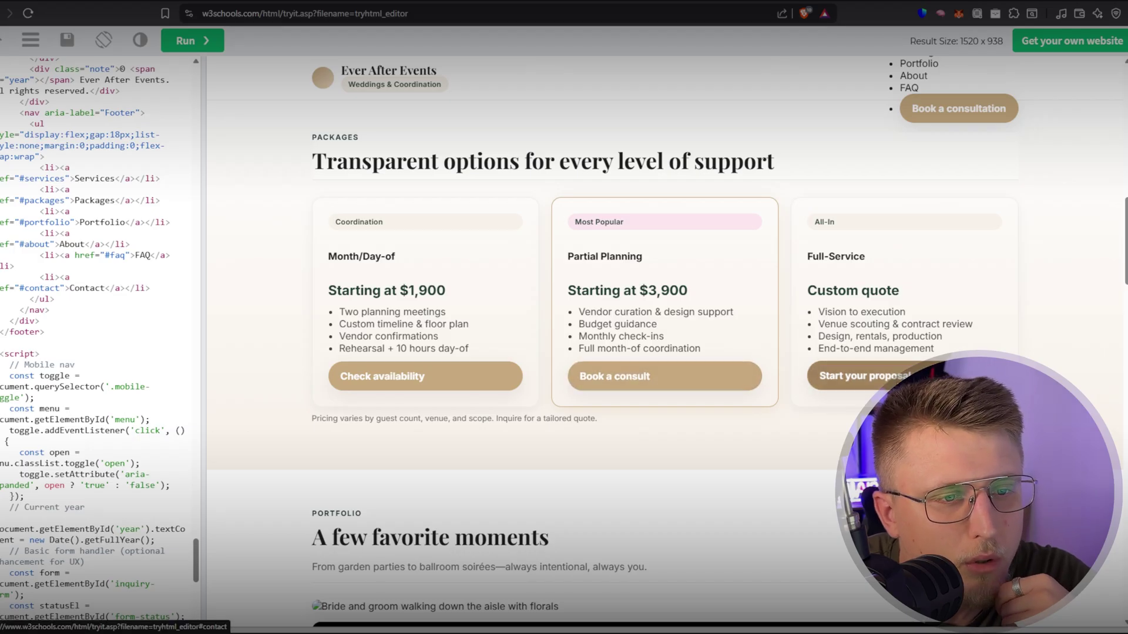
scroll(581, 362, down, 8)
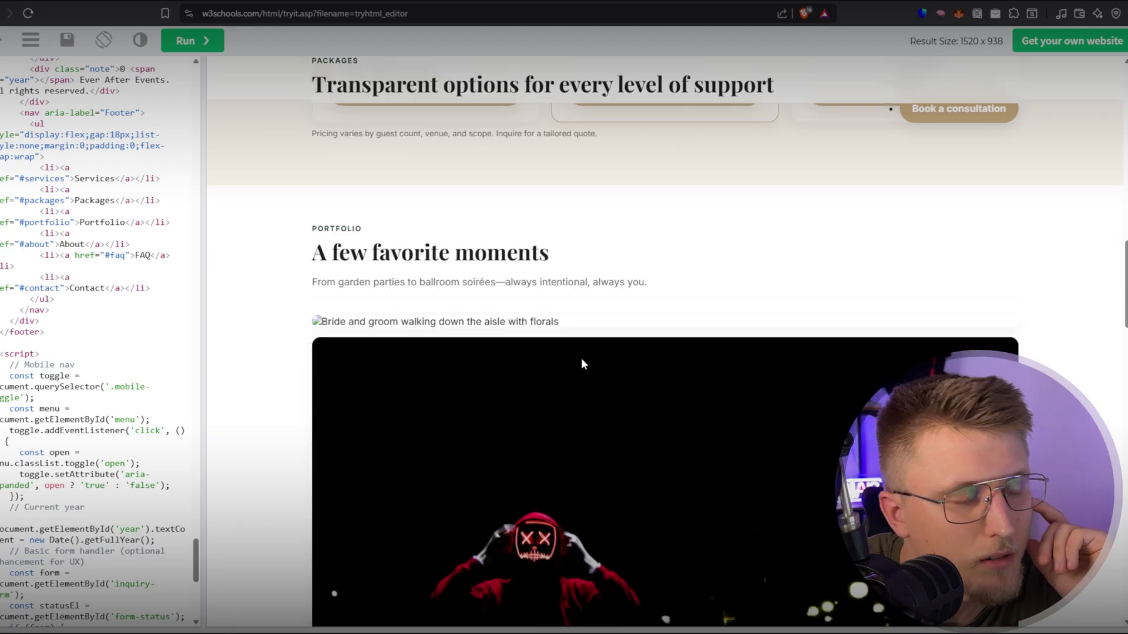
scroll(91, 407, up, 15)
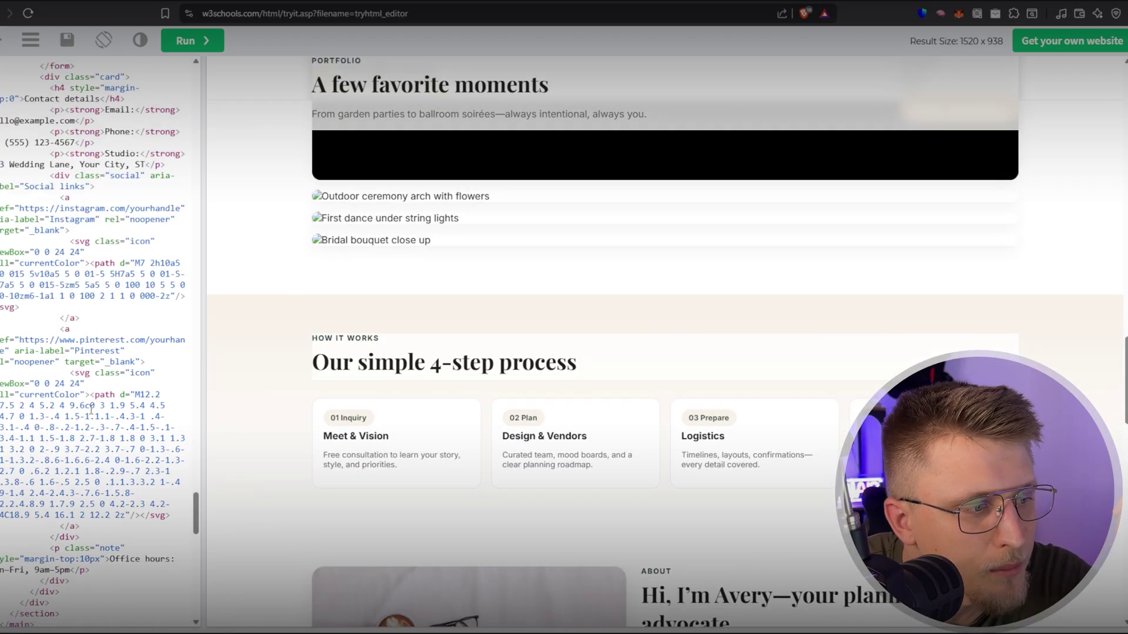
scroll(91, 407, up, 20)
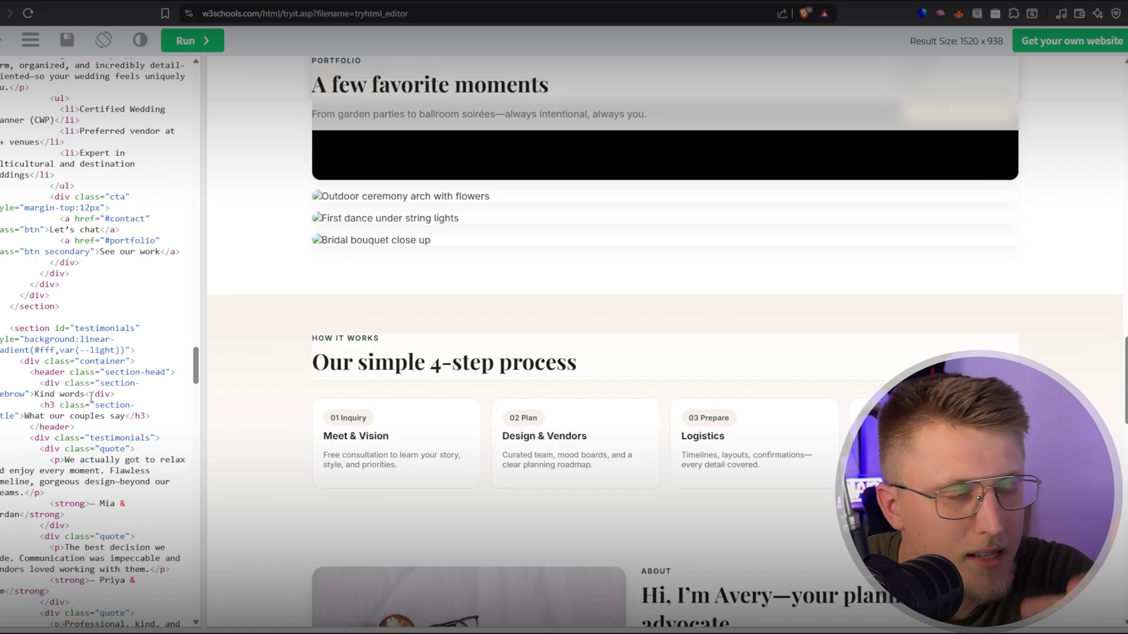
scroll(81, 397, up, 10)
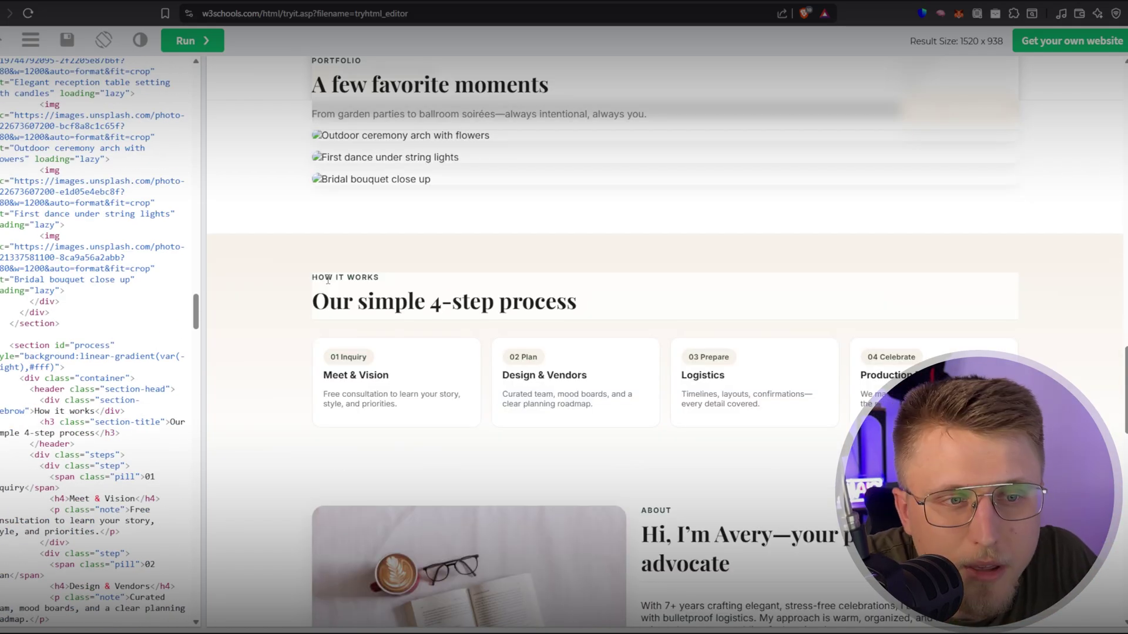
scroll(328, 278, down, 15)
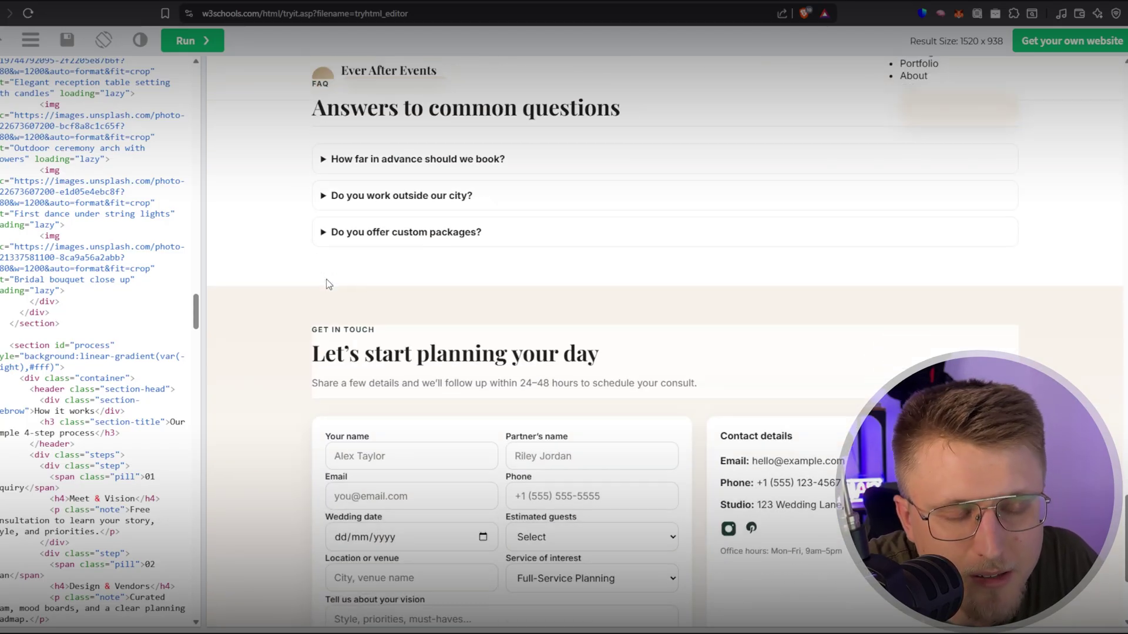
scroll(328, 284, down, 5)
scroll(323, 275, up, 4)
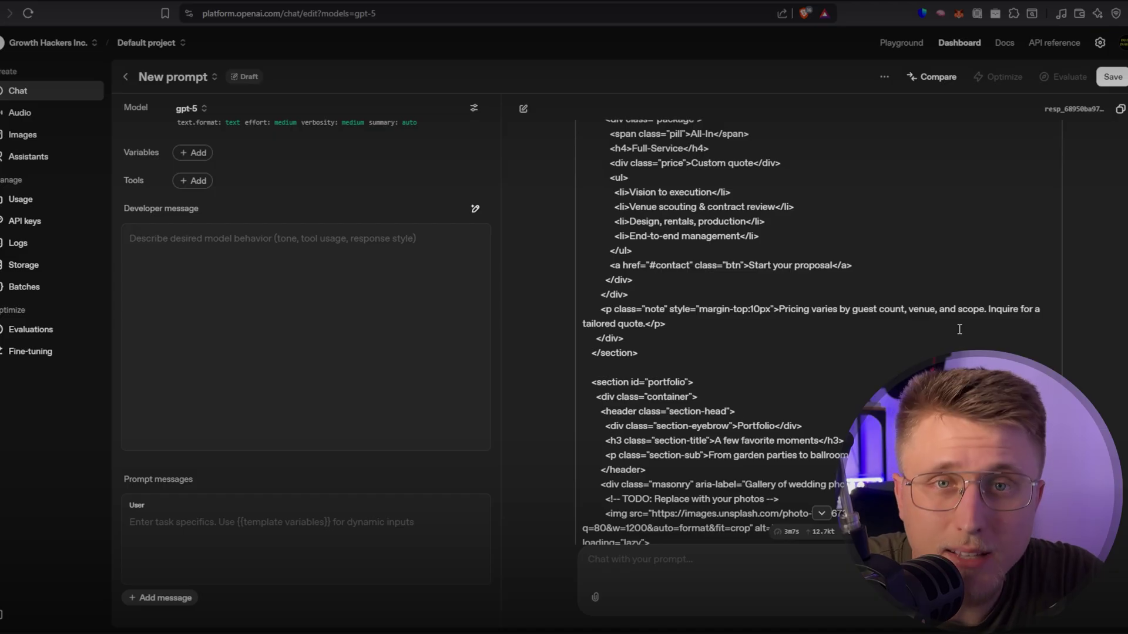
scroll(763, 324, down, 10)
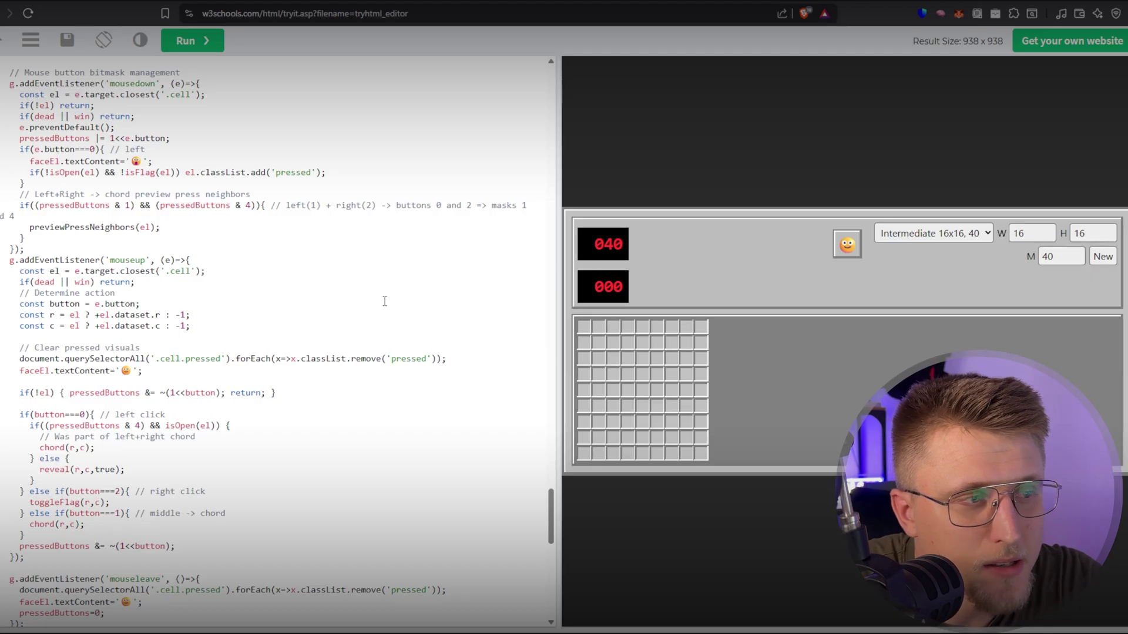
scroll(384, 301, up, 5)
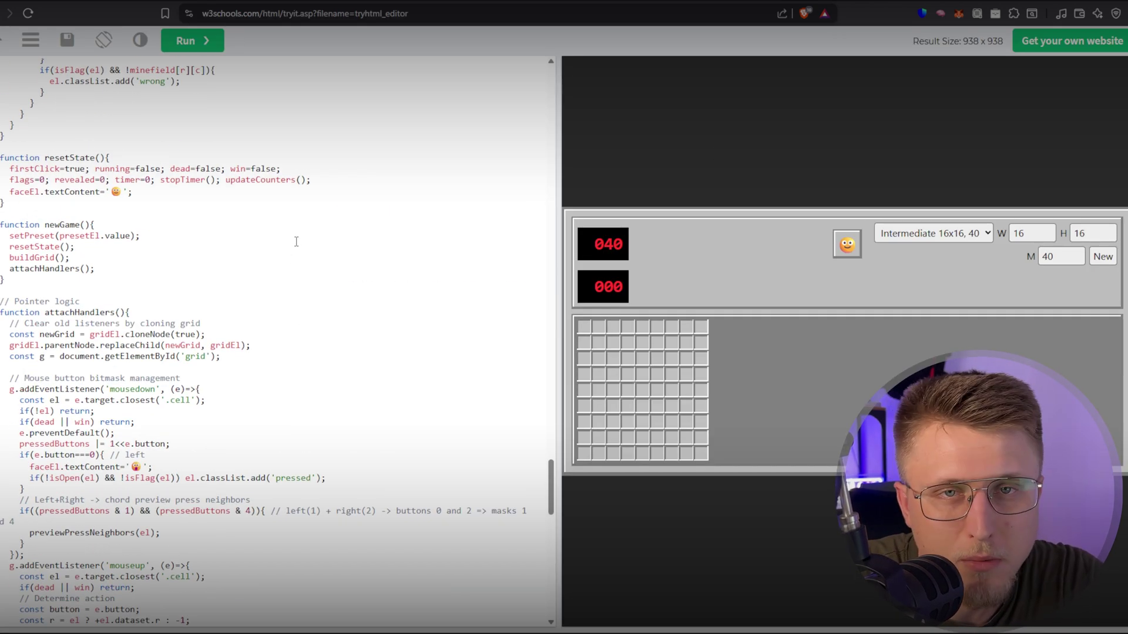
scroll(296, 236, down, 9)
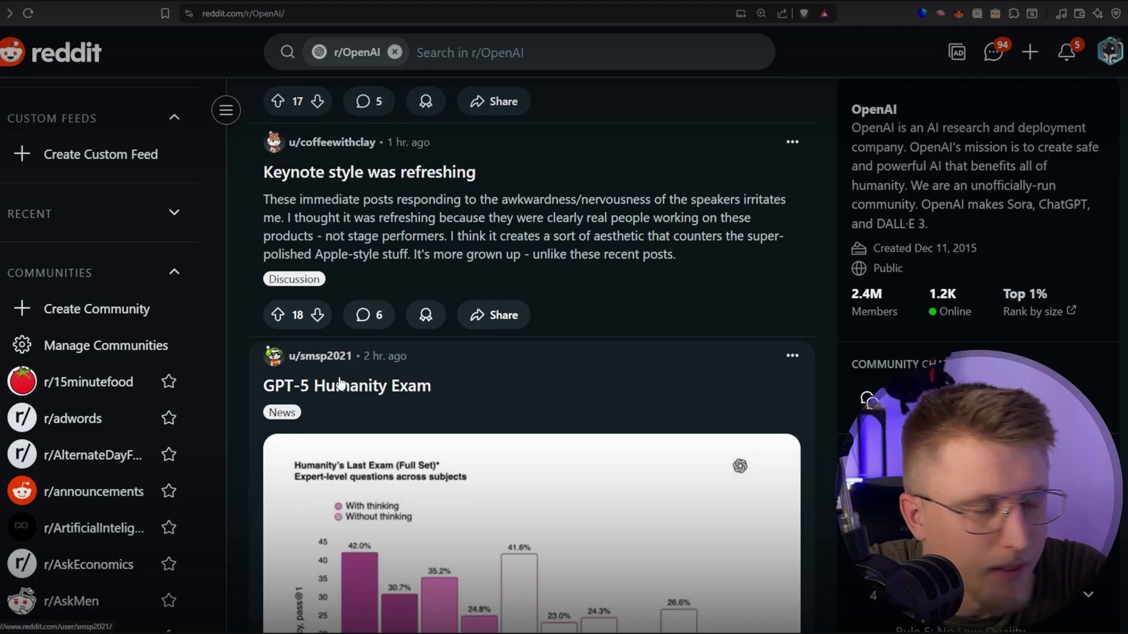
Scroll the r/OpenAI feed to the 'GPT 5 benchmark' post's SWE-bench Verified chart.
scroll(288, 329, down, 1)
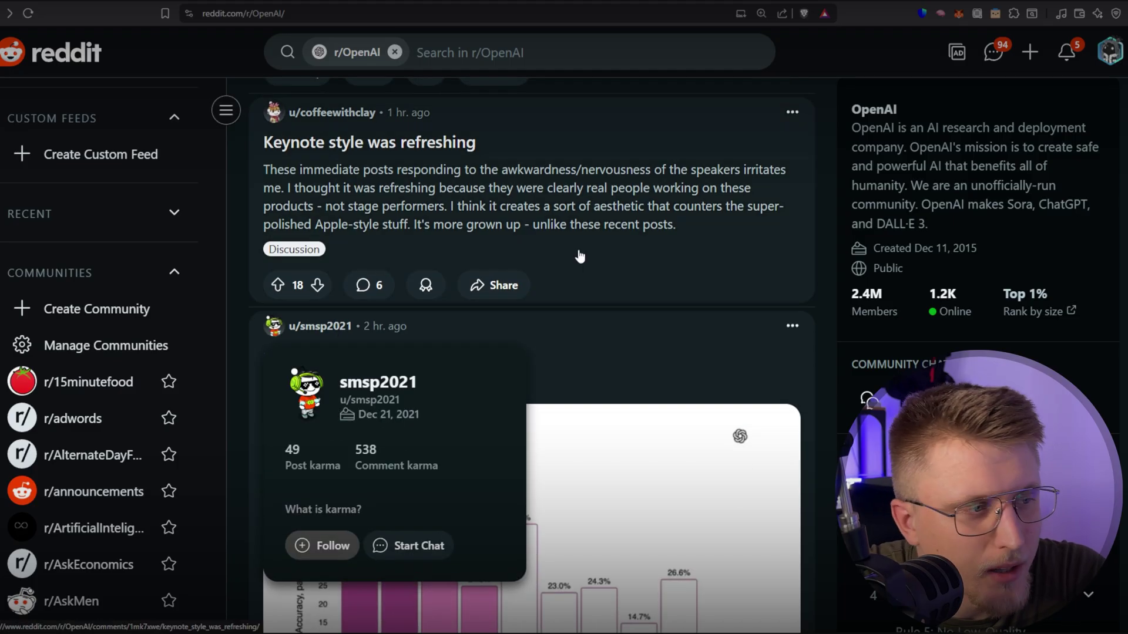
scroll(501, 403, down, 4)
scroll(501, 403, down, 10)
scroll(470, 388, up, 6)
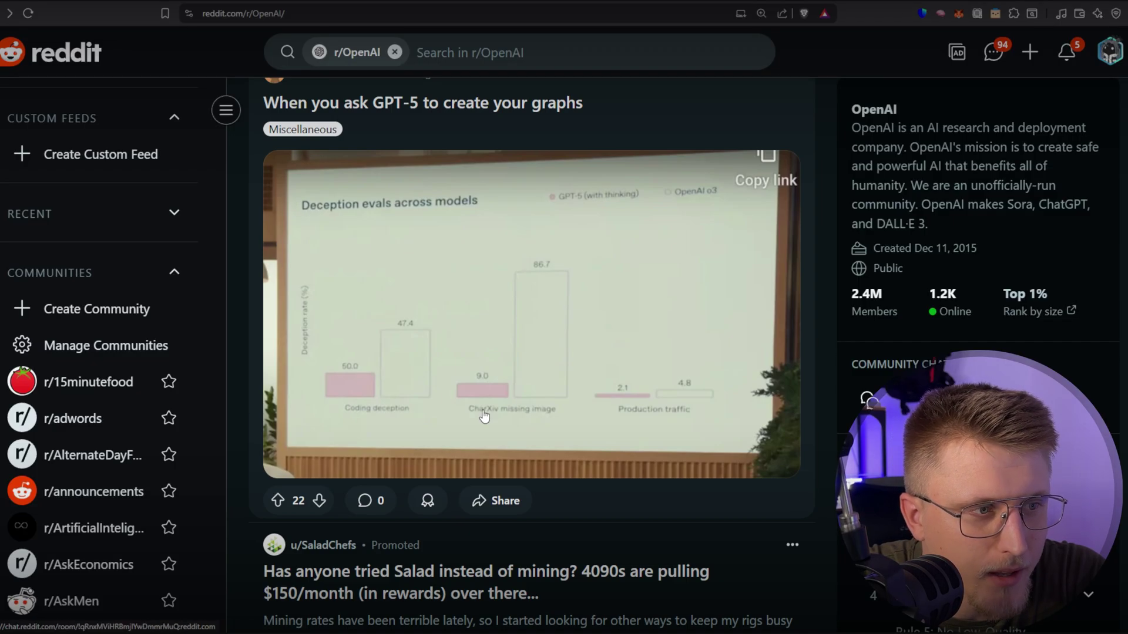
scroll(373, 375, up, 5)
scroll(374, 374, down, 5)
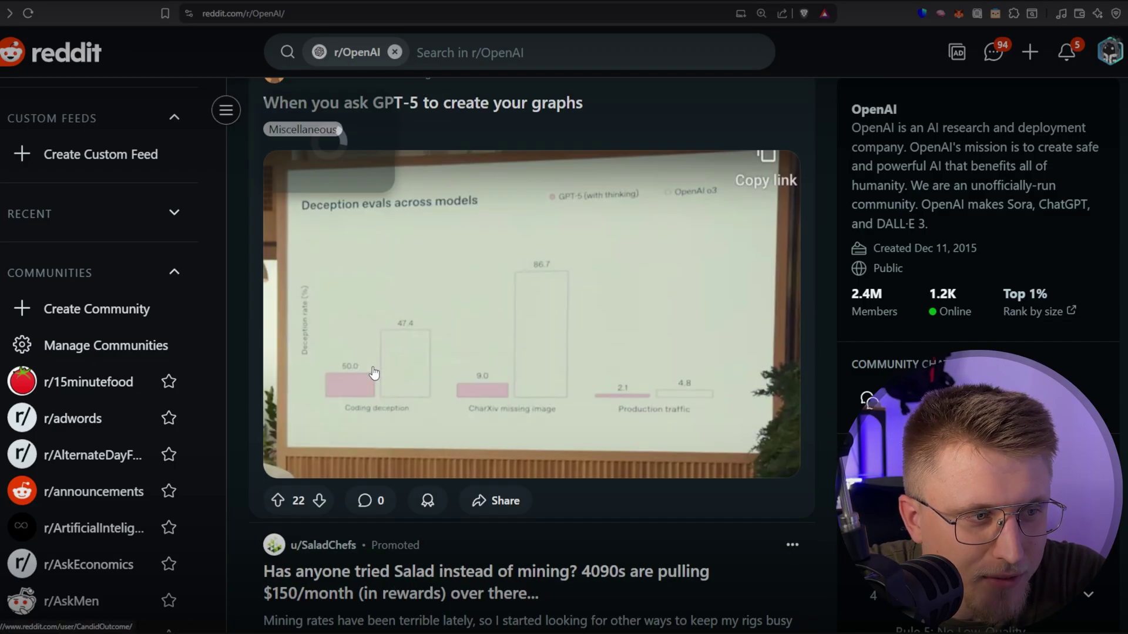
scroll(365, 361, up, 15)
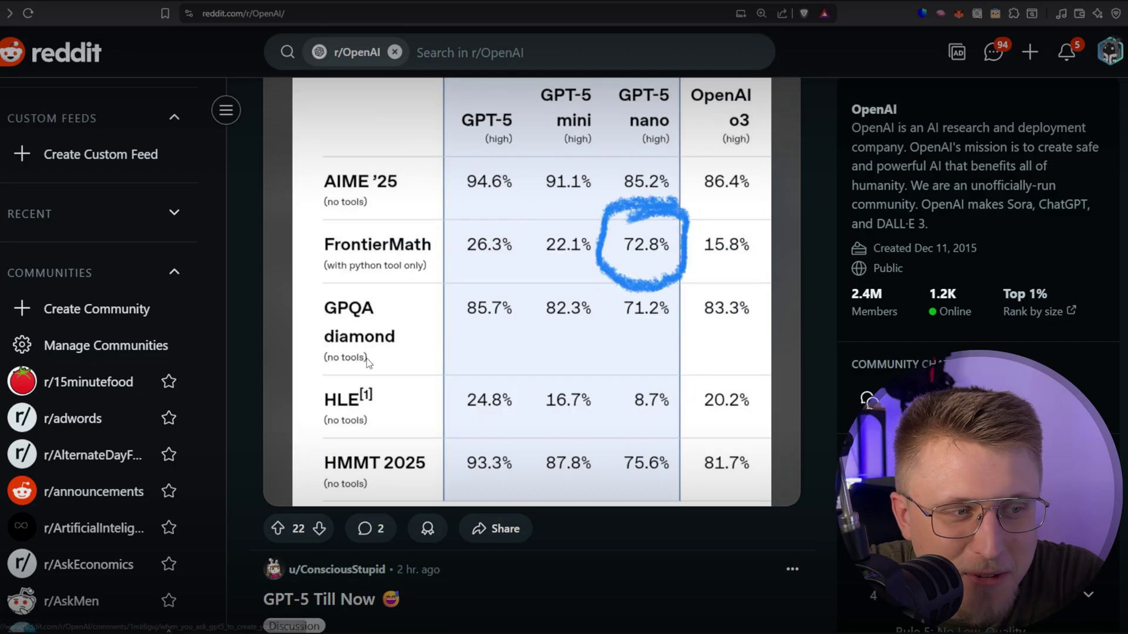
scroll(368, 361, up, 15)
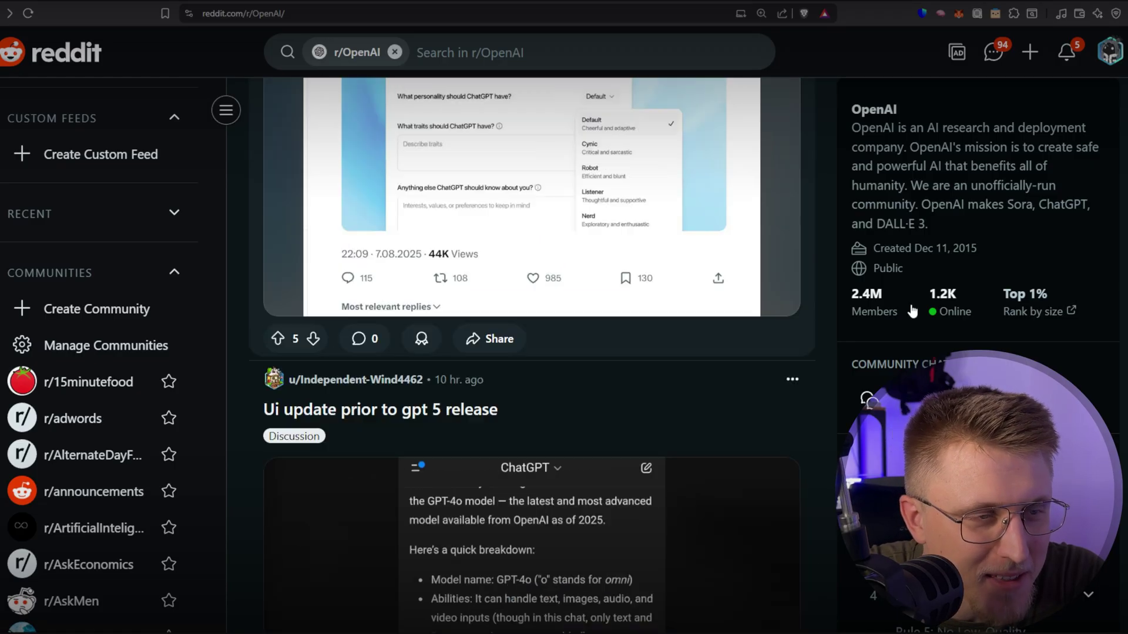
scroll(322, 301, up, 10)
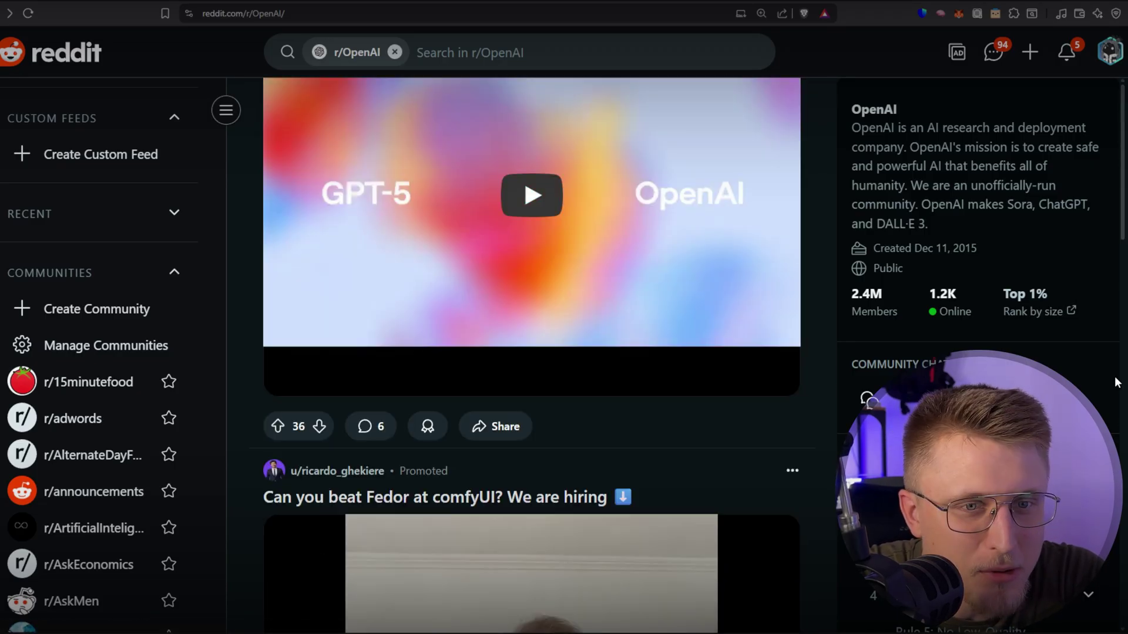
scroll(1125, 75, up, 5)
scroll(361, 382, up, 10)
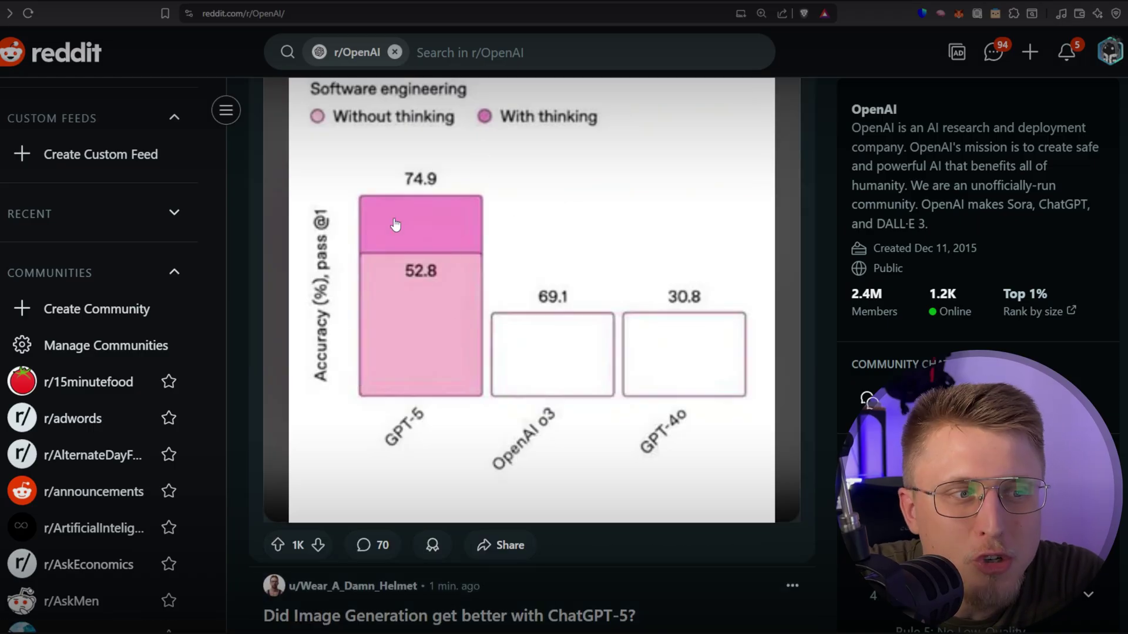
scroll(559, 319, up, 3)
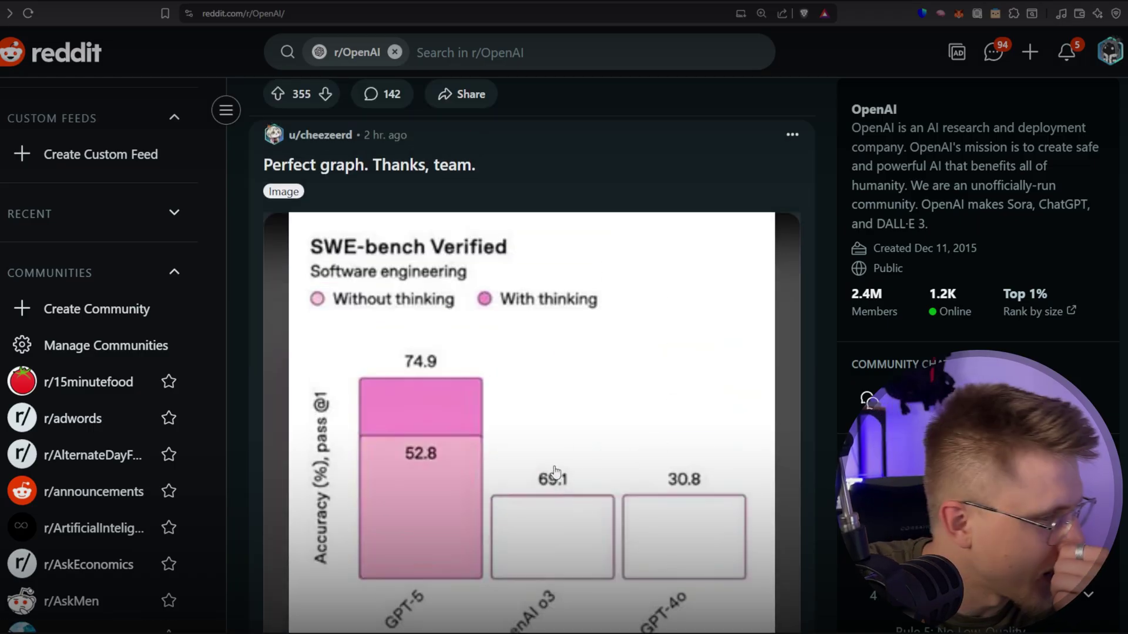
scroll(679, 505, down, 2)
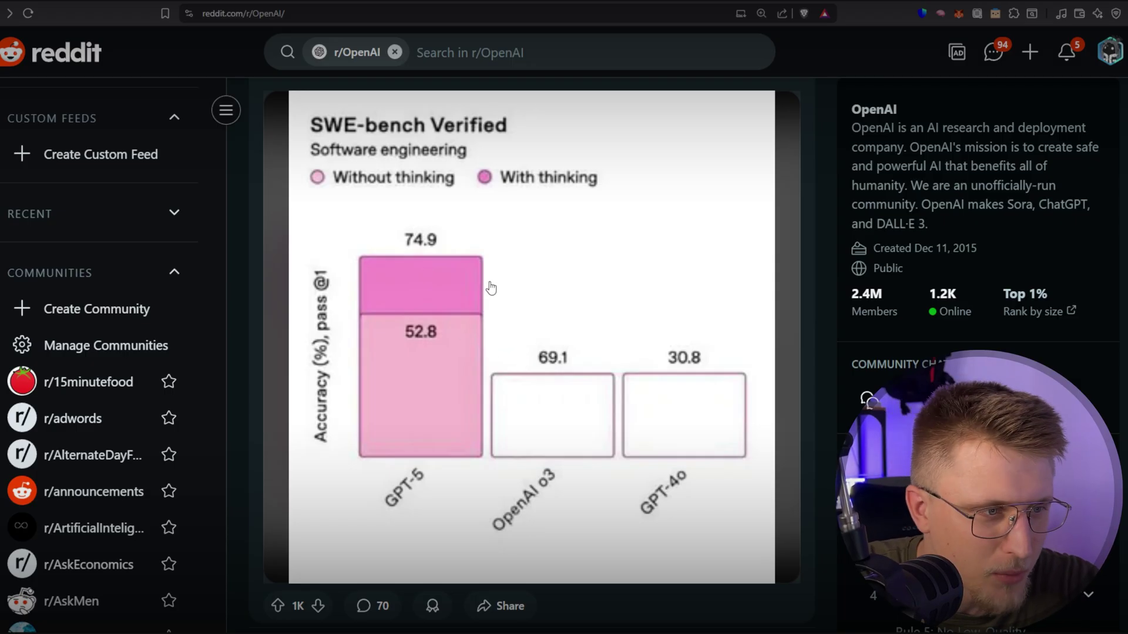
scroll(540, 451, up, 10)
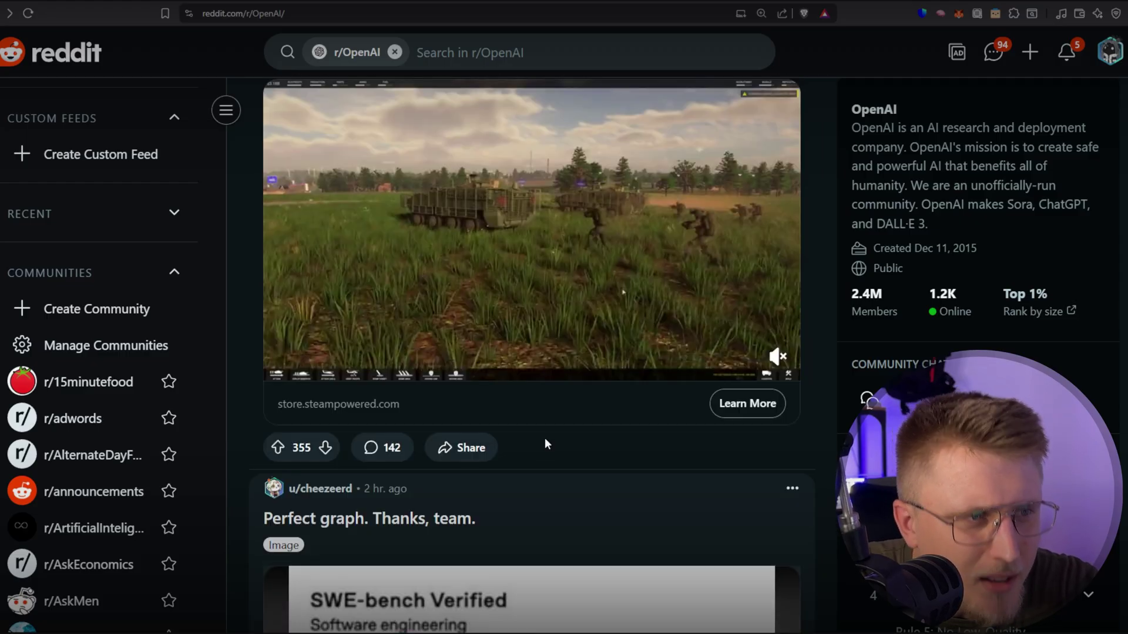
scroll(545, 437, down, 15)
scroll(546, 444, down, 20)
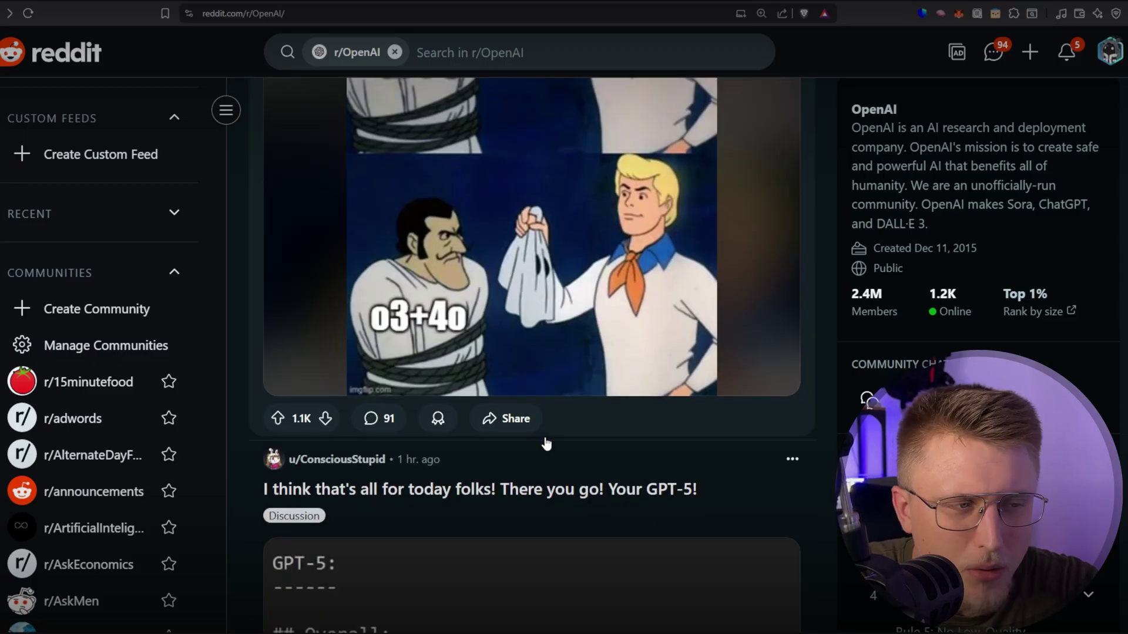
scroll(546, 444, down, 11)
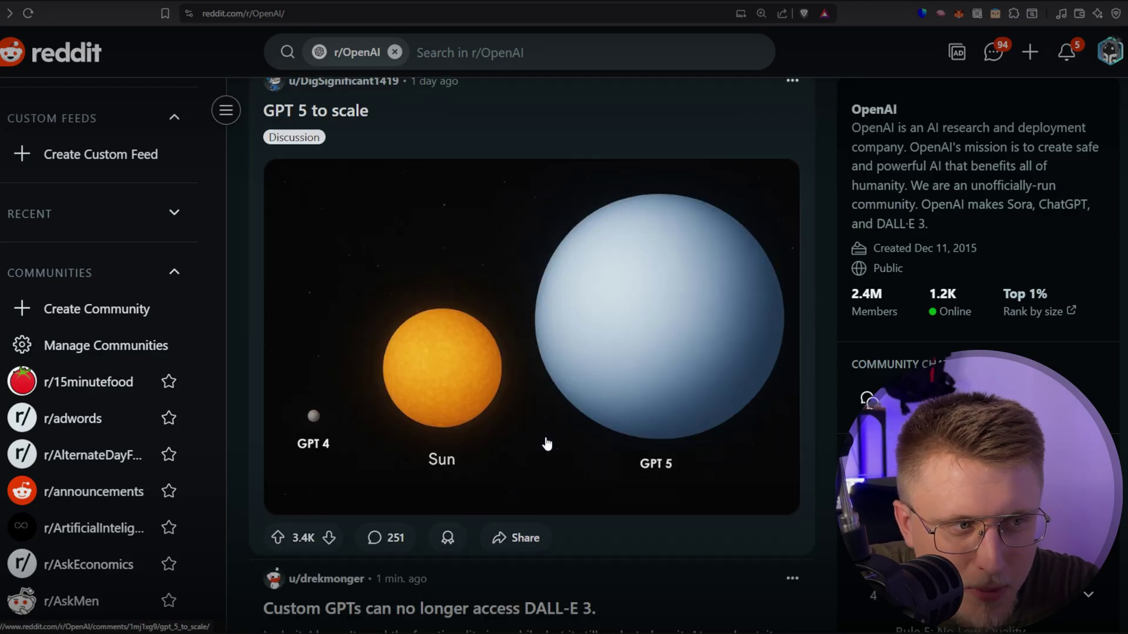
scroll(546, 443, up, 3)
scroll(546, 443, up, 20)
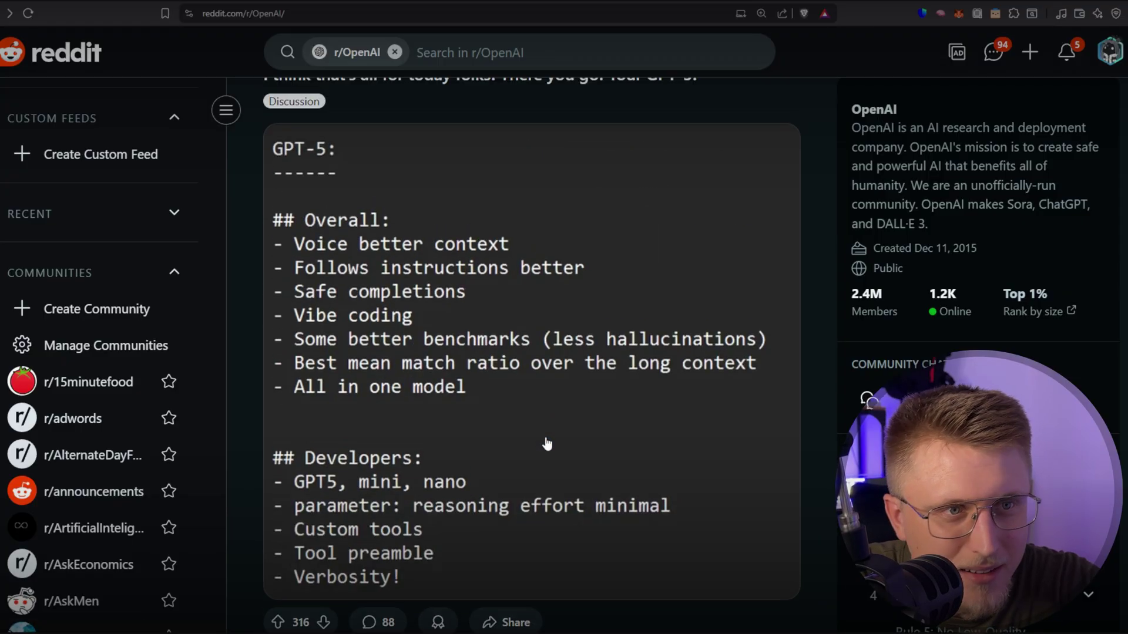
scroll(553, 433, up, 15)
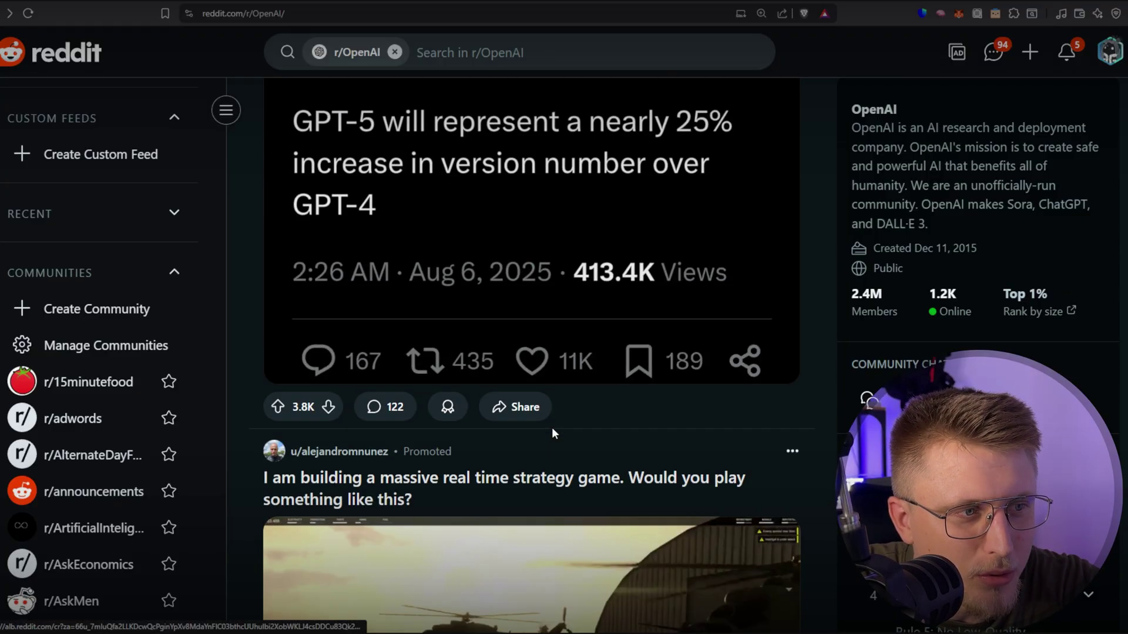
scroll(553, 433, down, 3)
scroll(552, 433, down, 20)
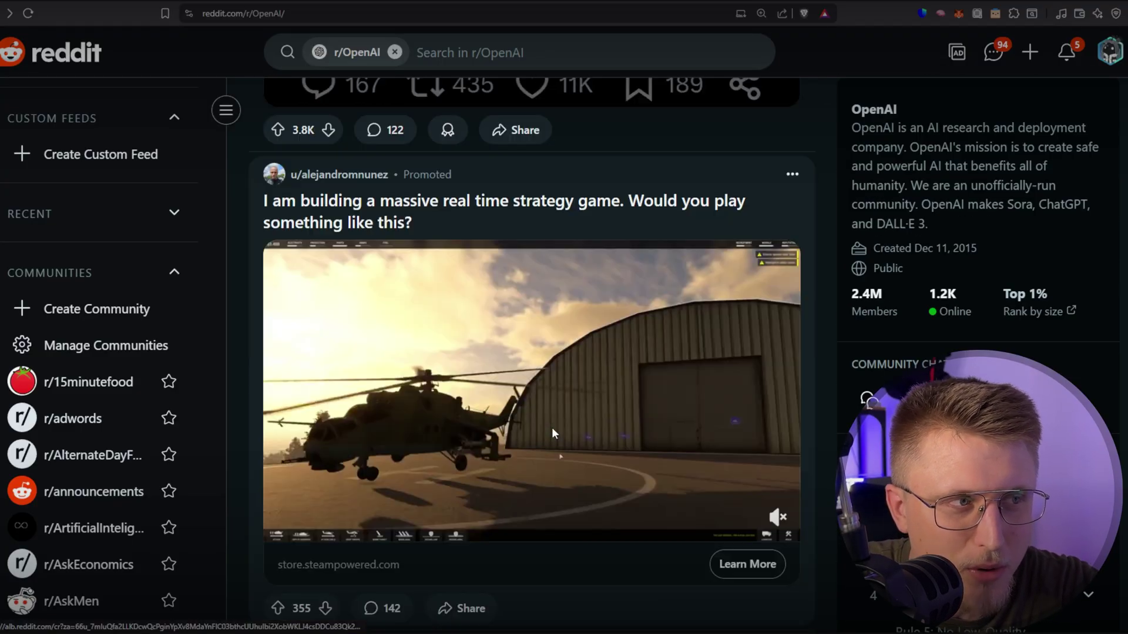
scroll(354, 358, down, 20)
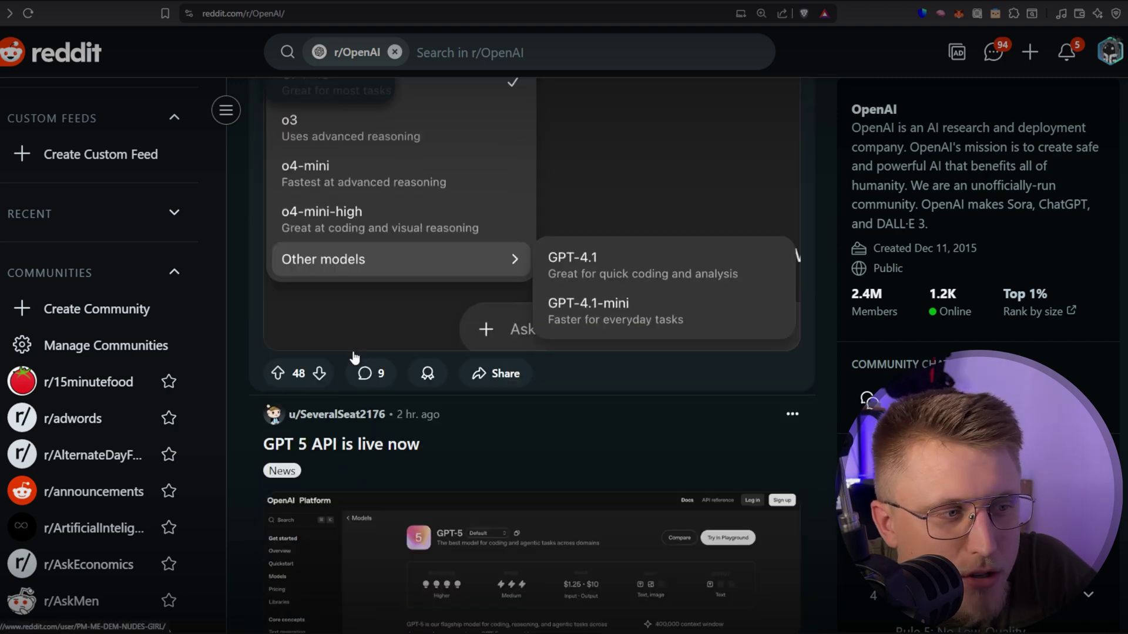
scroll(354, 358, down, 10)
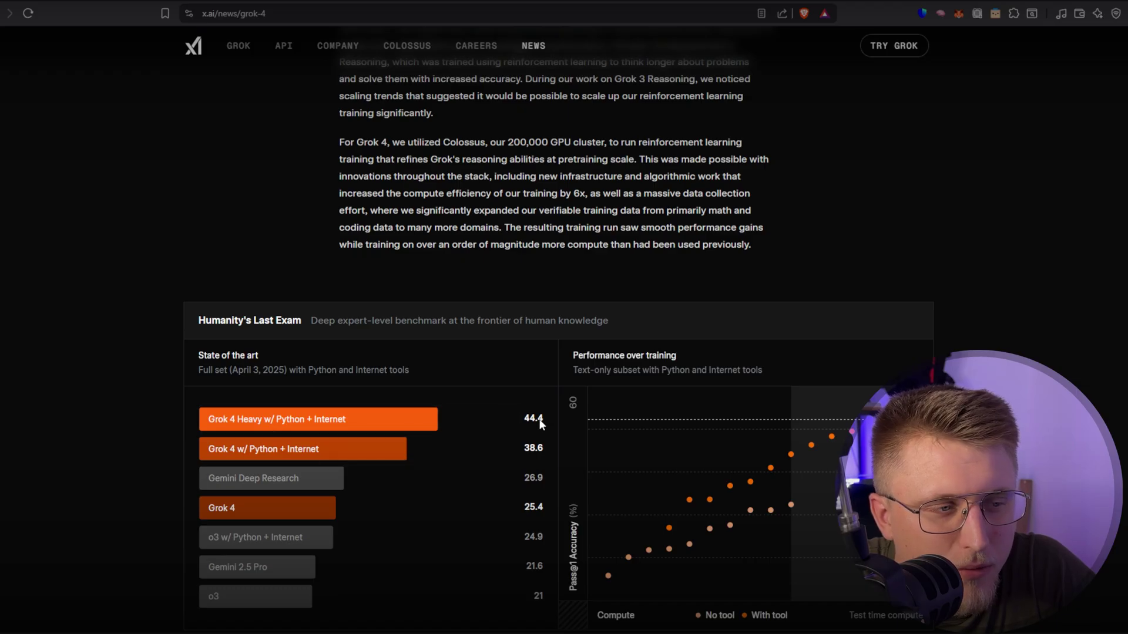
Bring up the Grok 4 Heavy score on the Humanity's Last Exam chart.
mouse_move(451, 413)
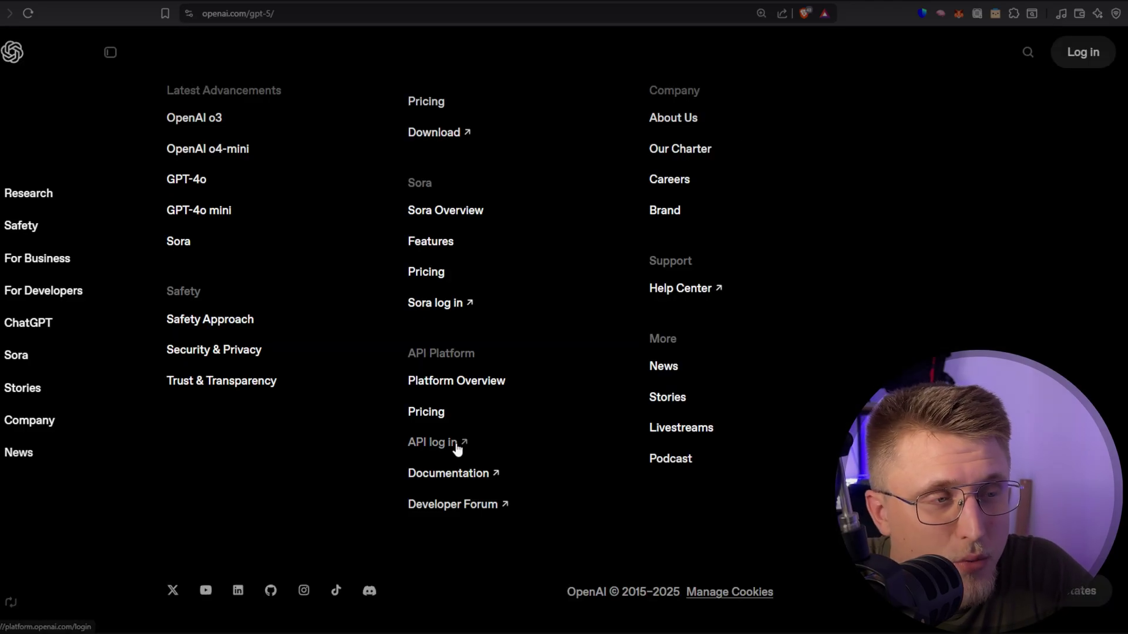
Scroll up the GPT-5 page from the footer to the ChatGPT powered by GPT-5 section.
scroll(563, 283, up, 10)
scroll(563, 282, up, 15)
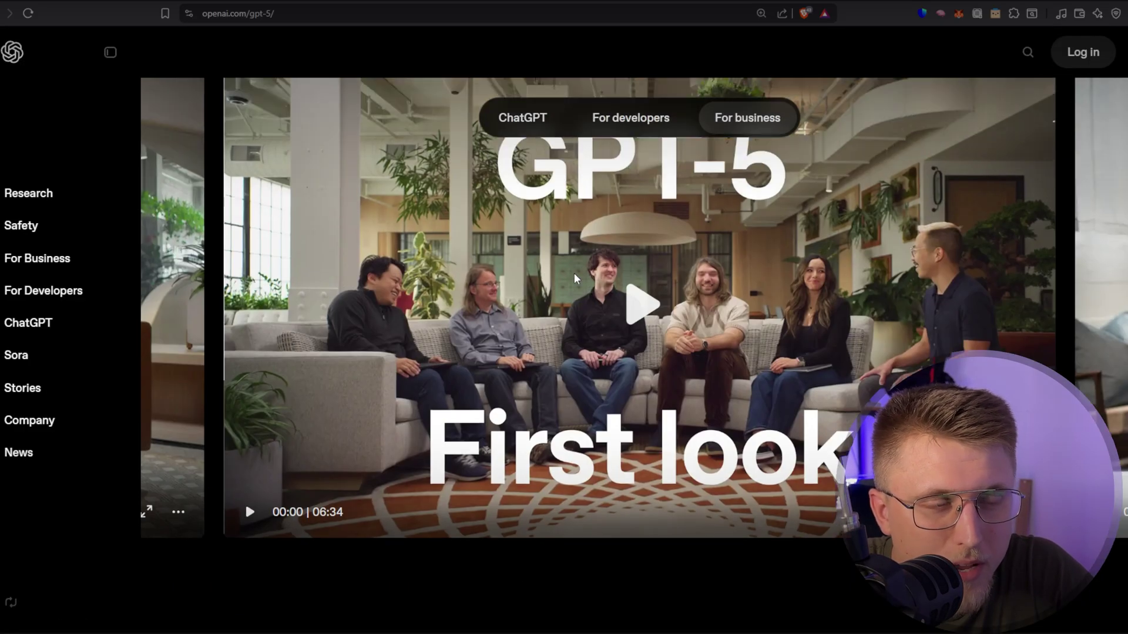
scroll(580, 347, up, 15)
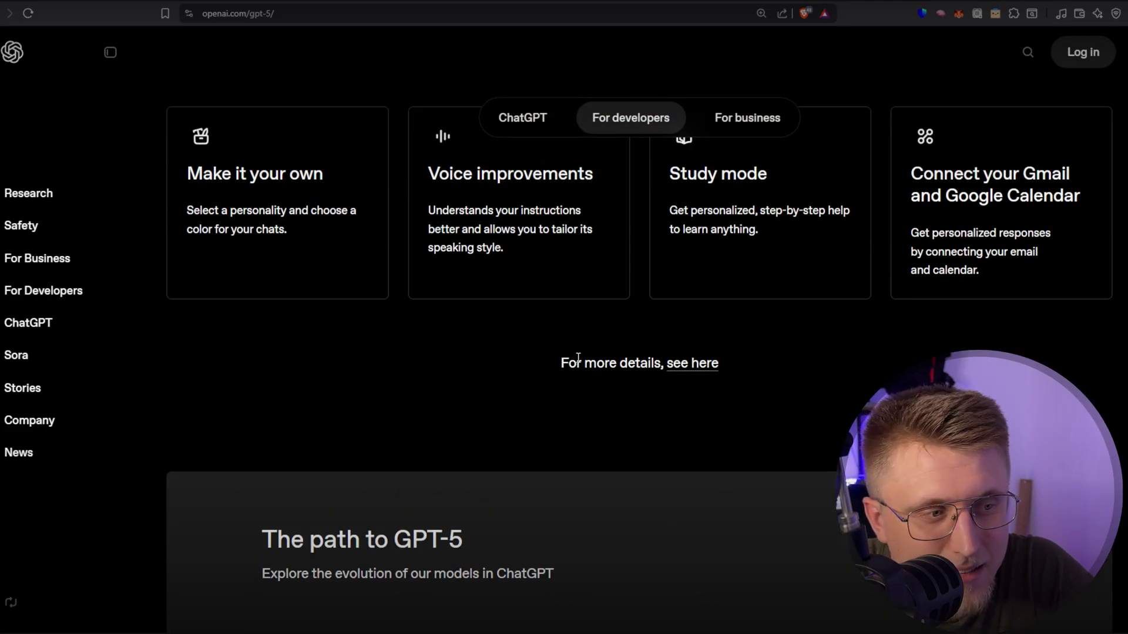
scroll(578, 360, up, 10)
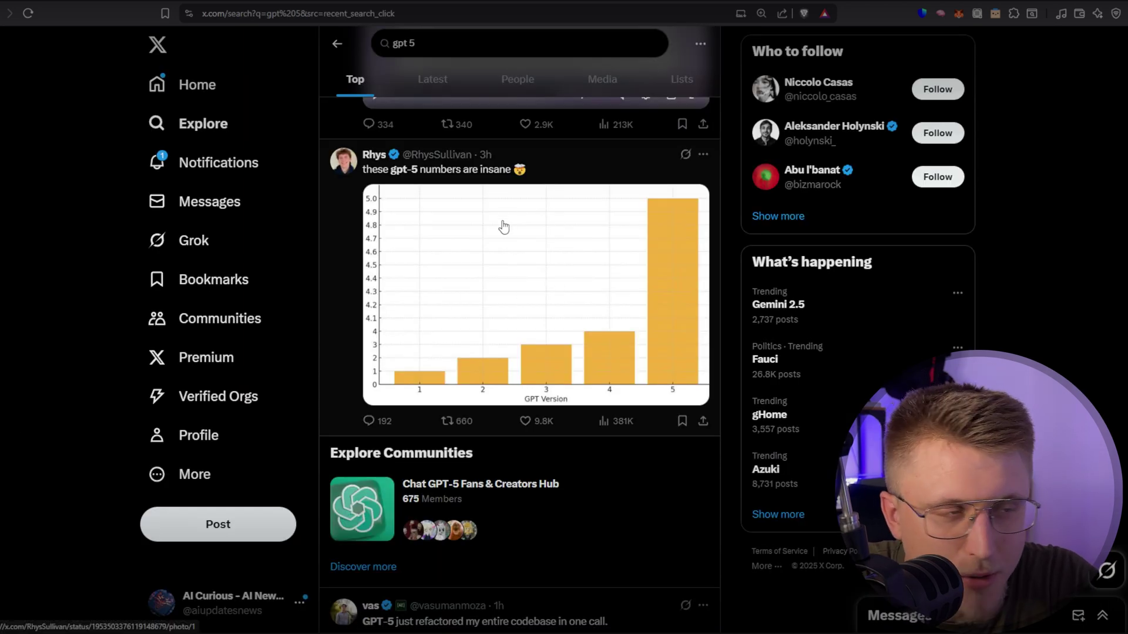
Scroll the 'gpt 5' results to the 140 BPM beatbot video tweet and let it play.
scroll(539, 350, up, 2)
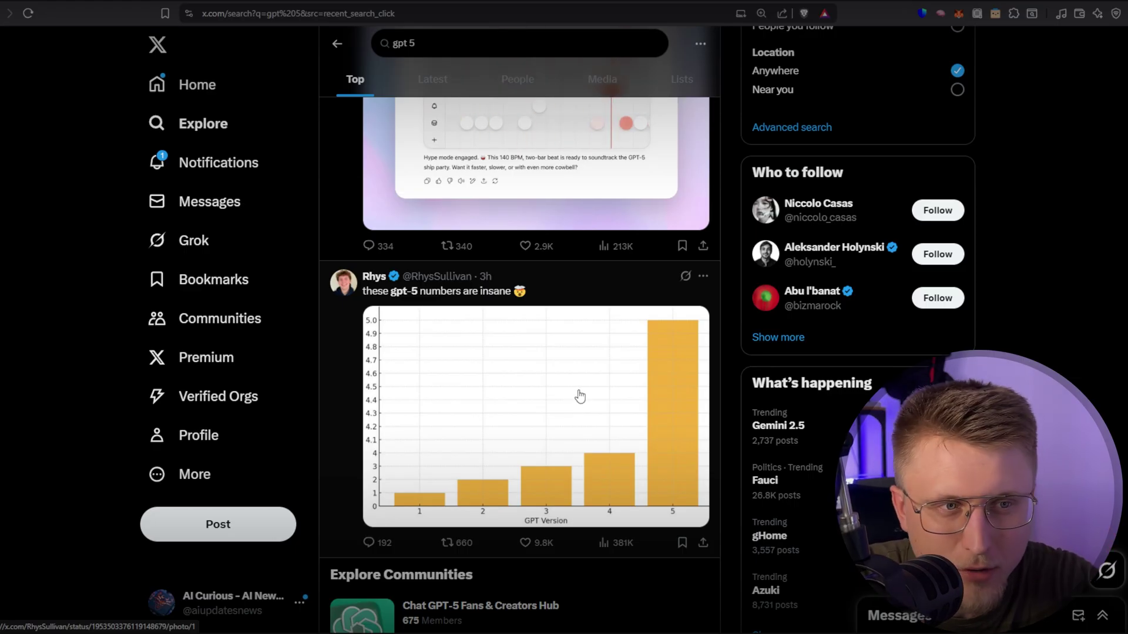
scroll(567, 379, up, 4)
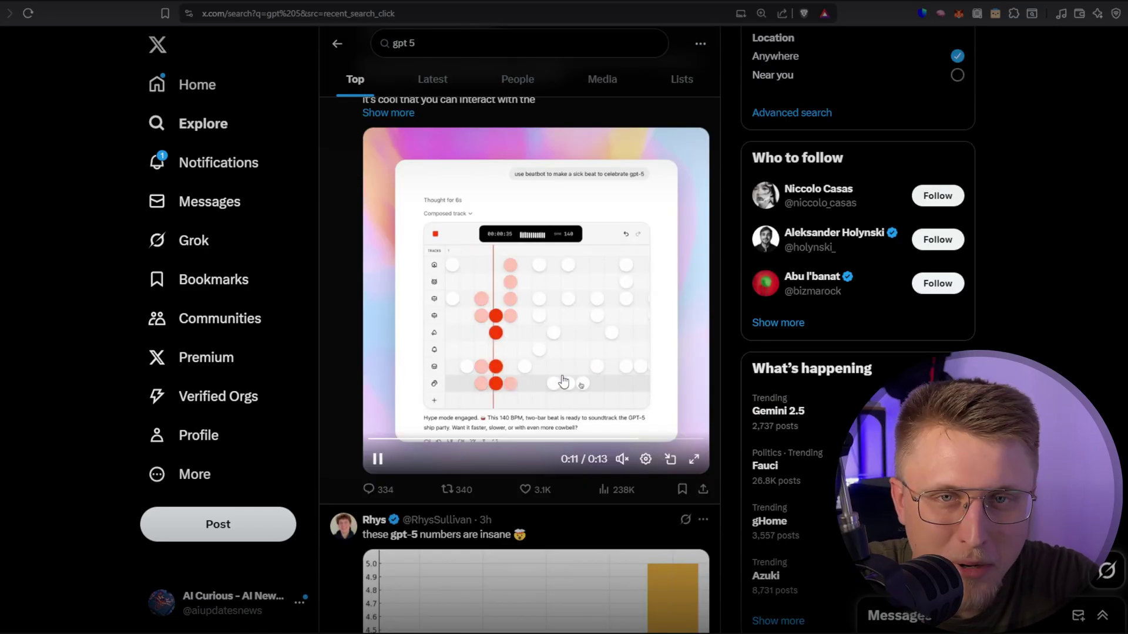
scroll(443, 279, up, 2)
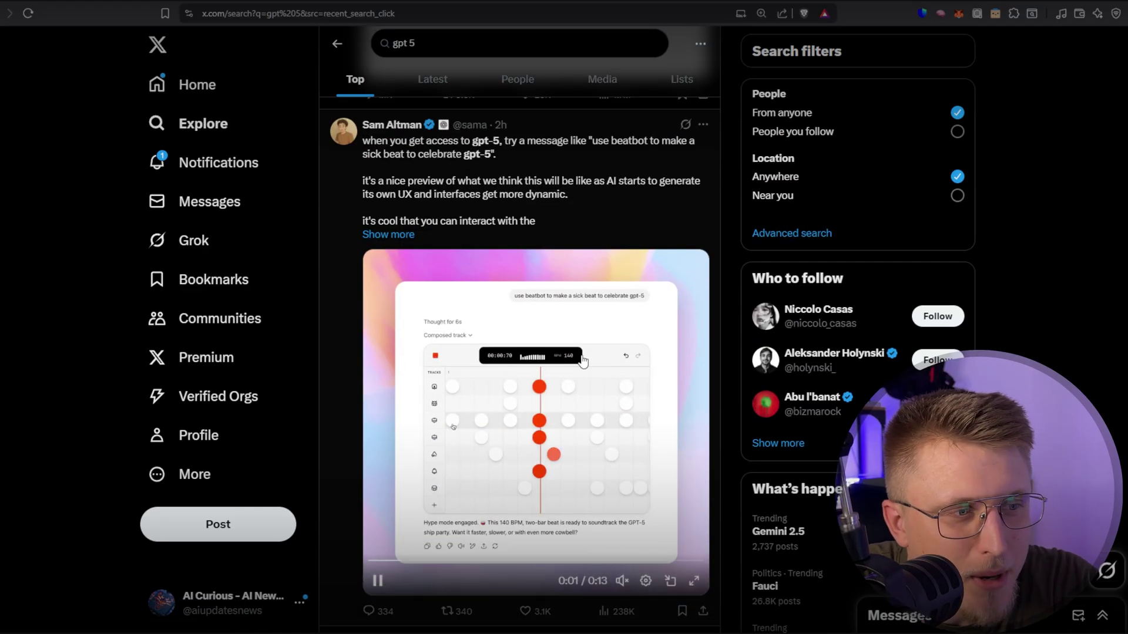
scroll(546, 334, down, 1)
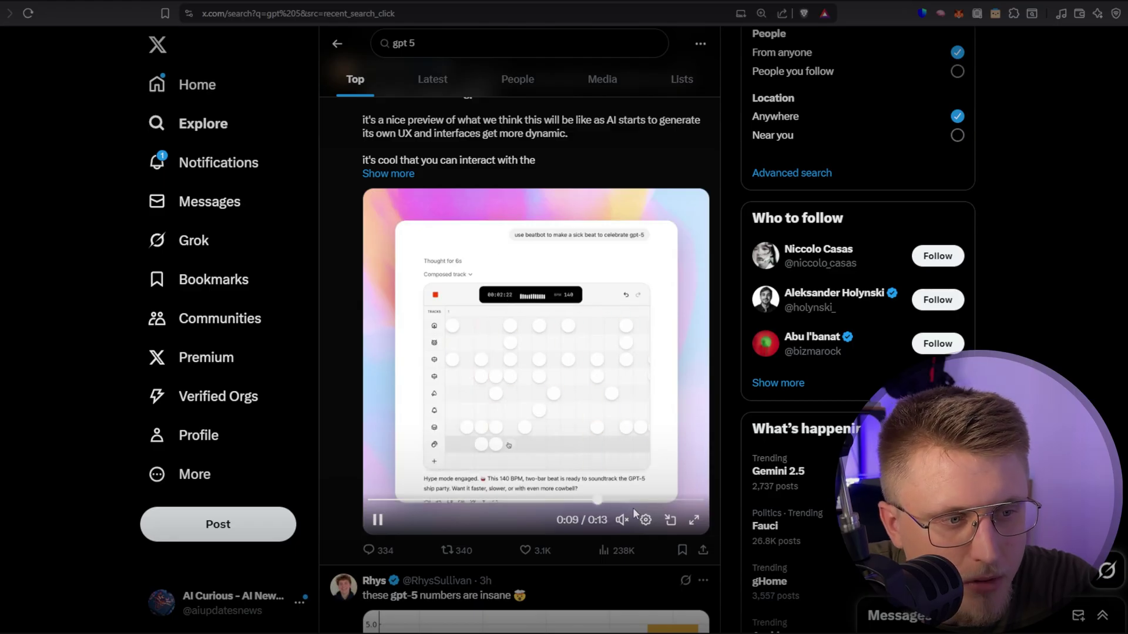
mouse_move(624, 525)
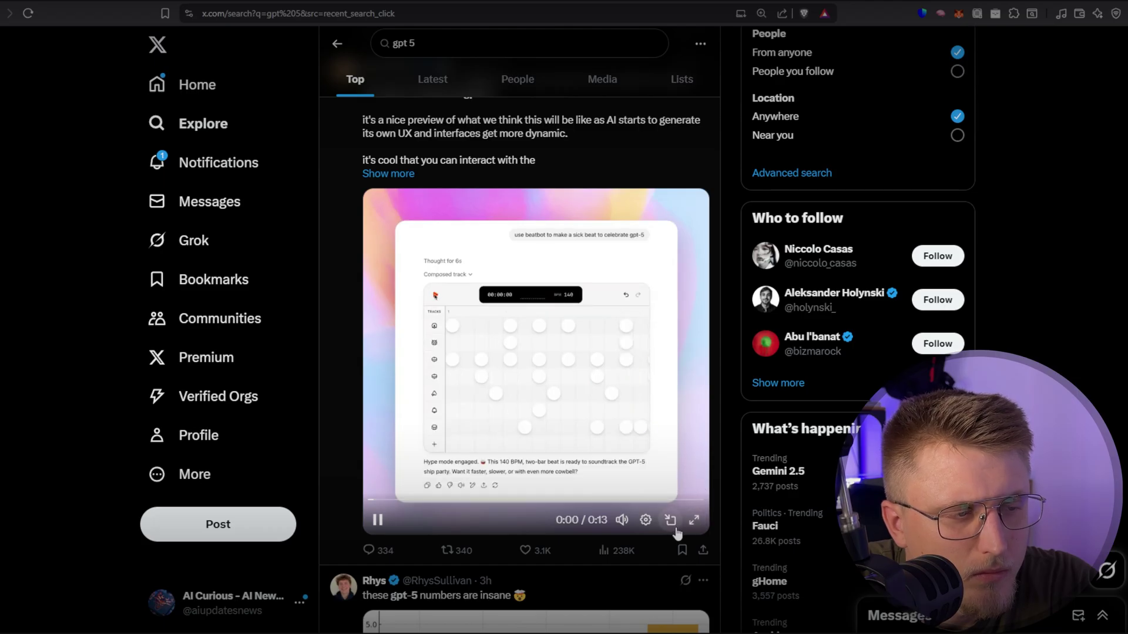
scroll(640, 478, down, 8)
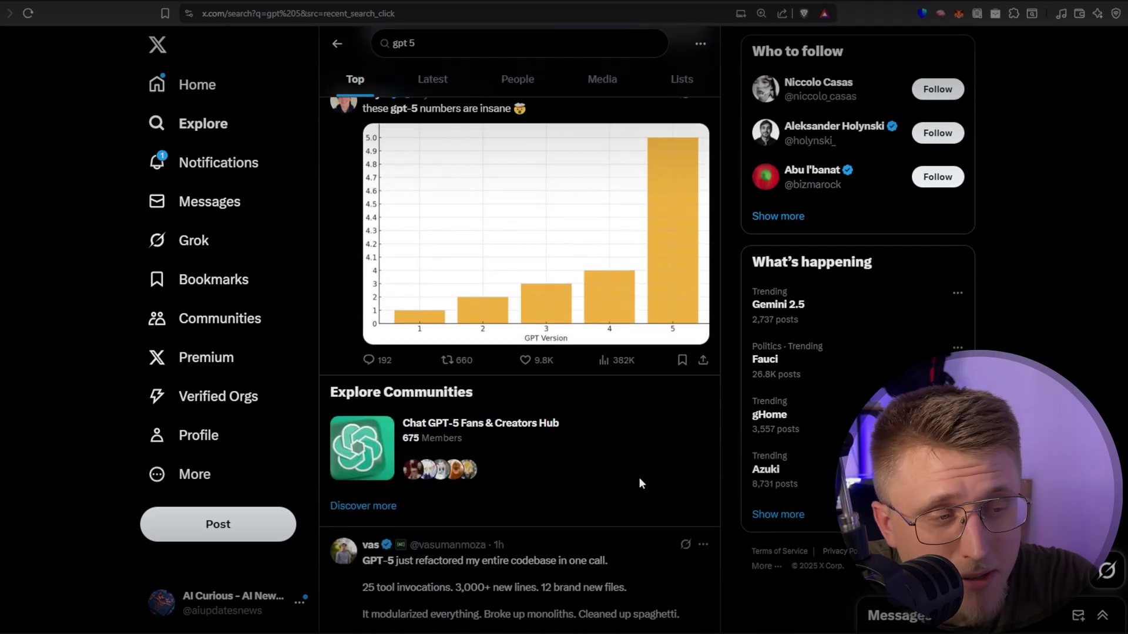
scroll(640, 479, down, 15)
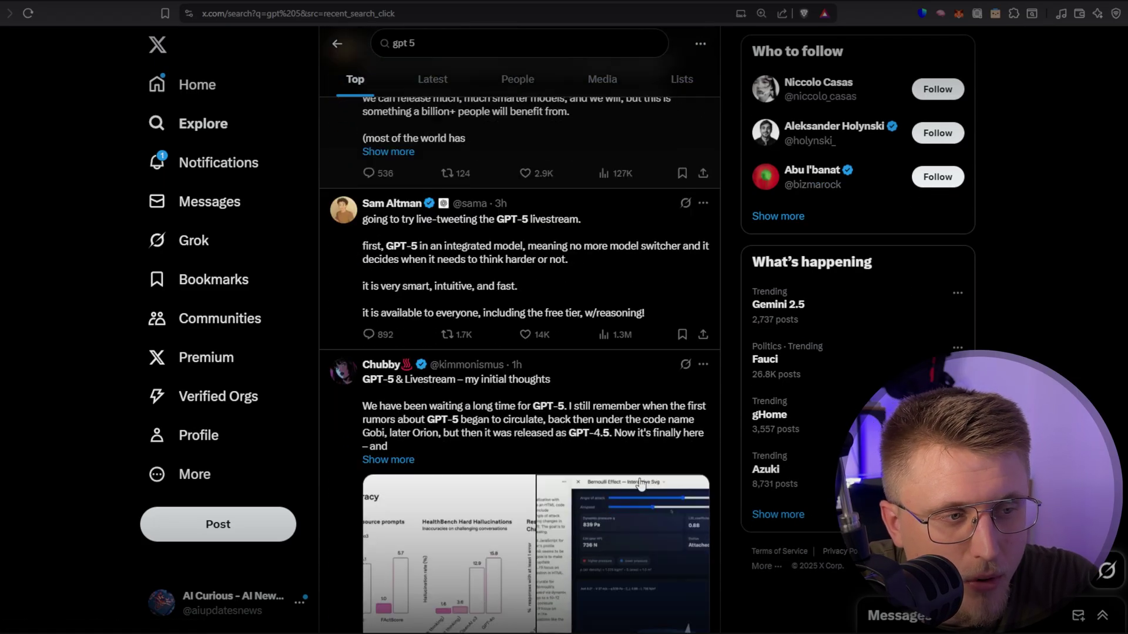
scroll(640, 485, down, 1)
scroll(640, 485, up, 15)
scroll(639, 477, up, 5)
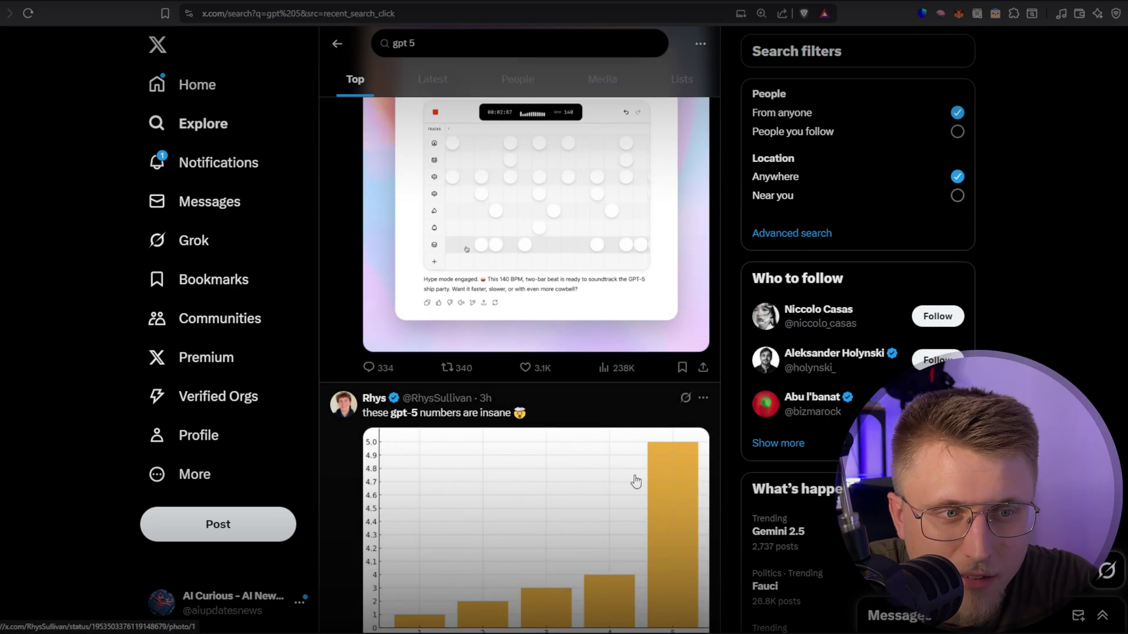
scroll(627, 446, up, 1)
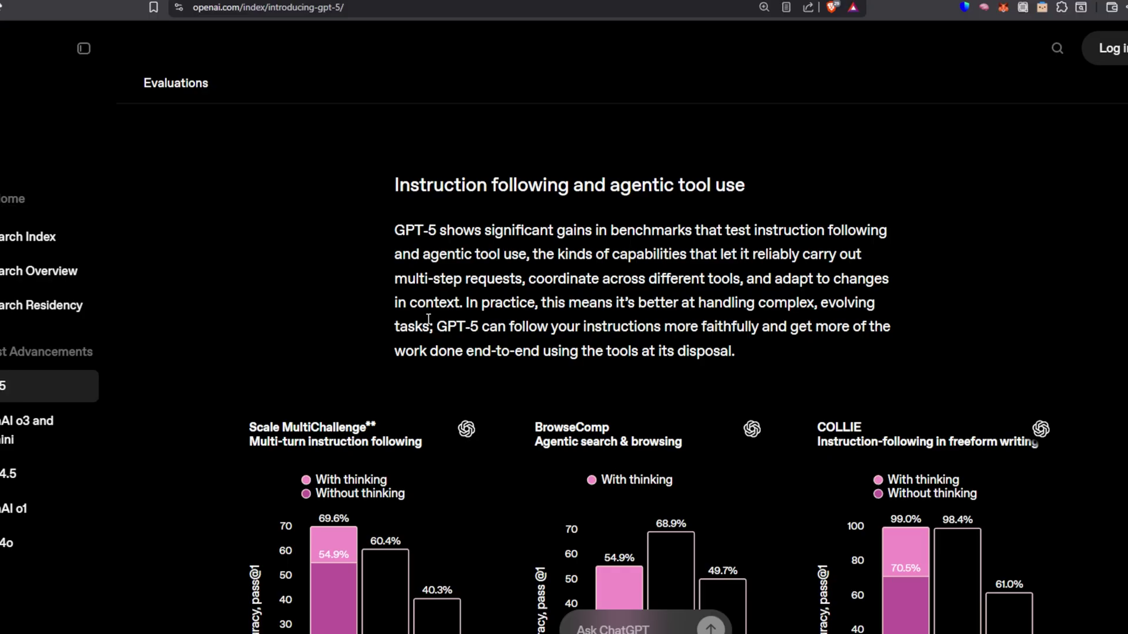
Scroll the Introducing GPT-5 article past the multimodal charts down to the HealthBench results.
scroll(428, 319, down, 15)
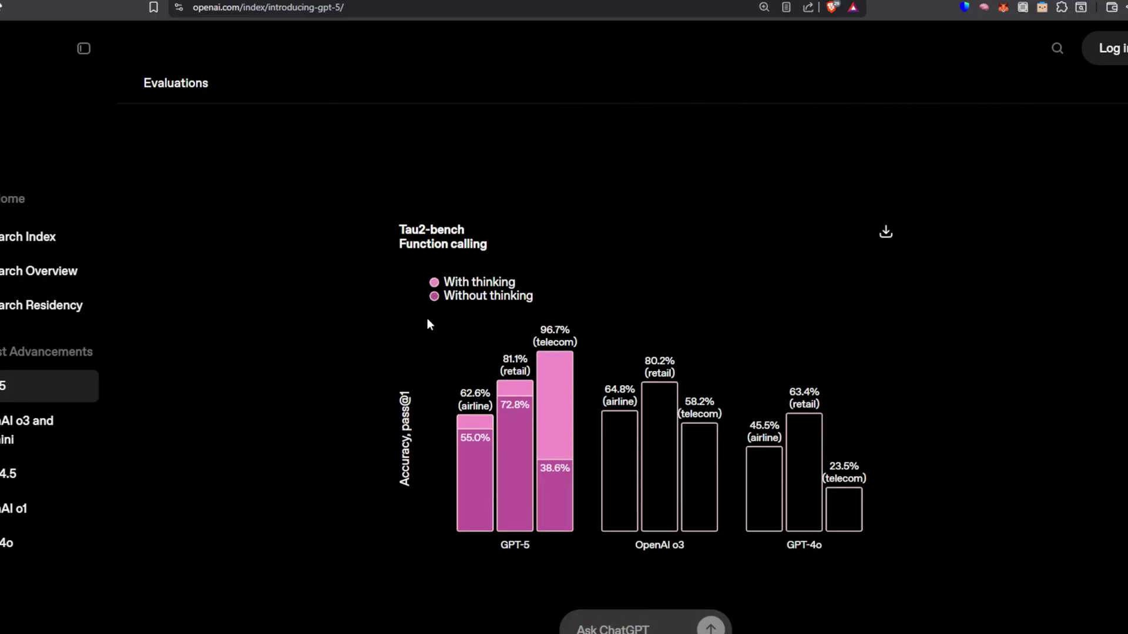
scroll(428, 320, down, 5)
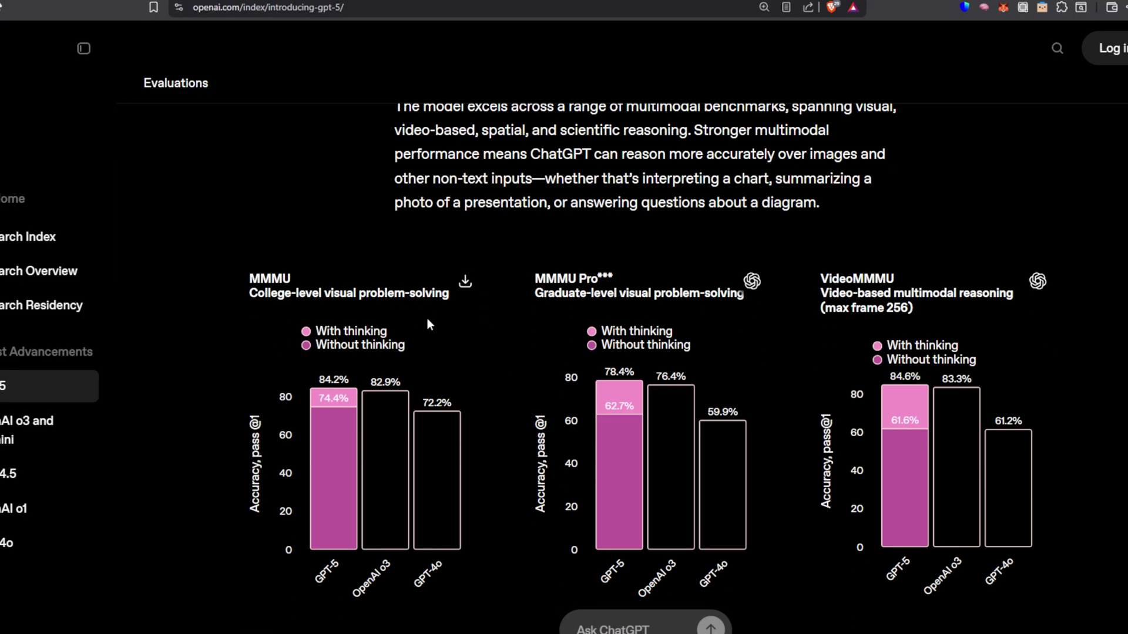
scroll(428, 318, down, 9)
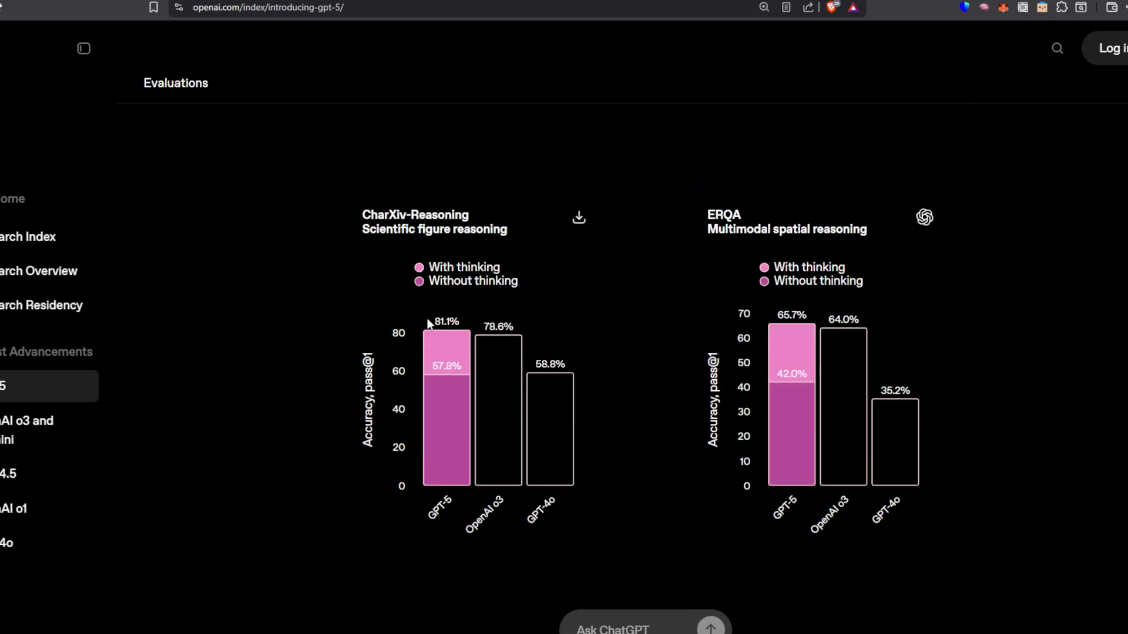
scroll(427, 322, down, 9)
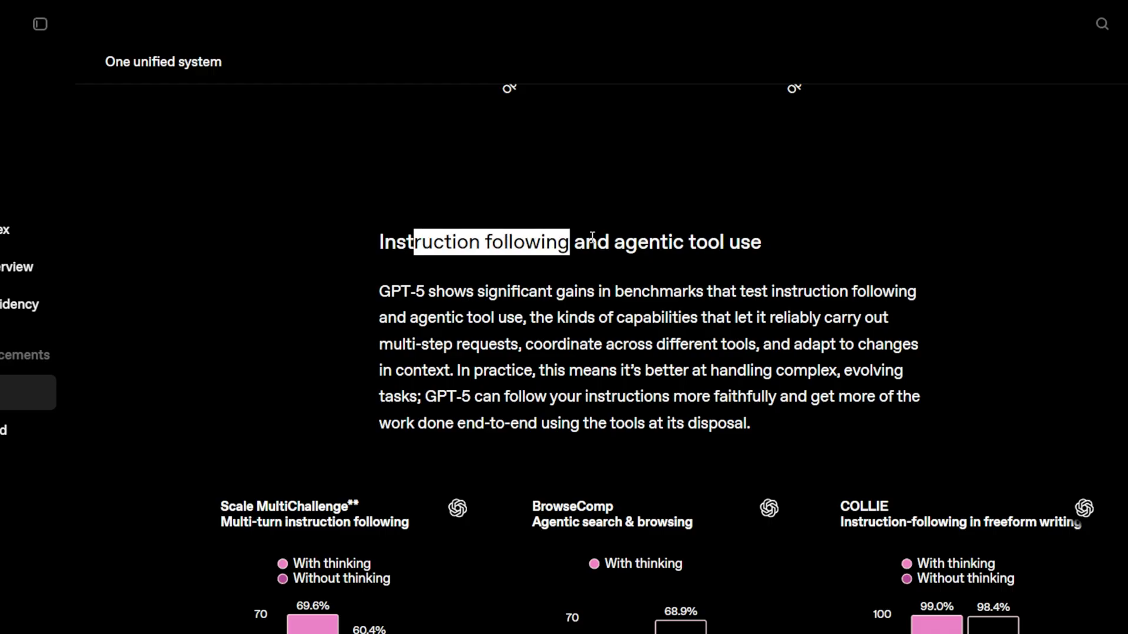
Clear the heading selection and scroll to the Tau2-bench chart showing 96.7% telecom, 81.1% retail, 62.6% airline.
click(762, 240)
scroll(705, 253, down, 1)
scroll(790, 244, down, 2)
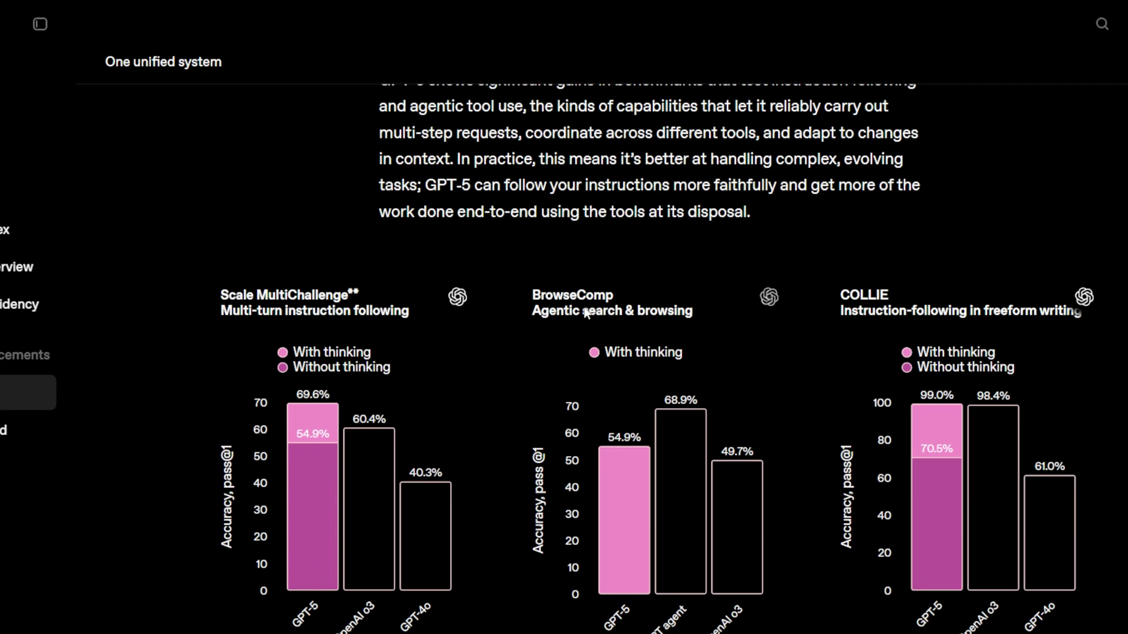
scroll(867, 303, down, 8)
scroll(427, 346, down, 1)
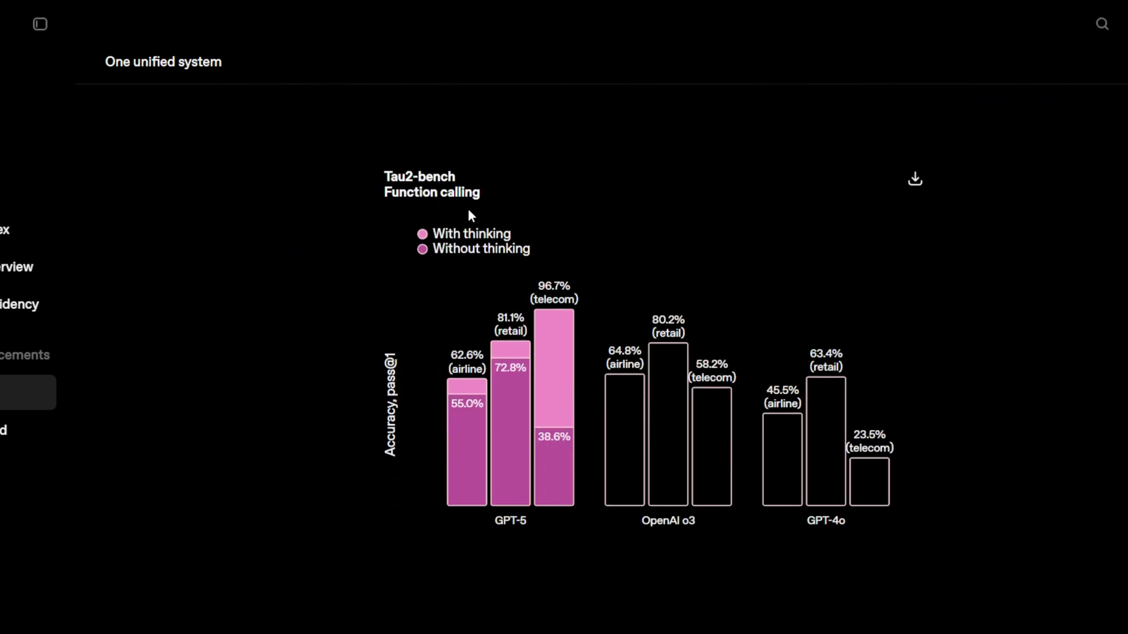